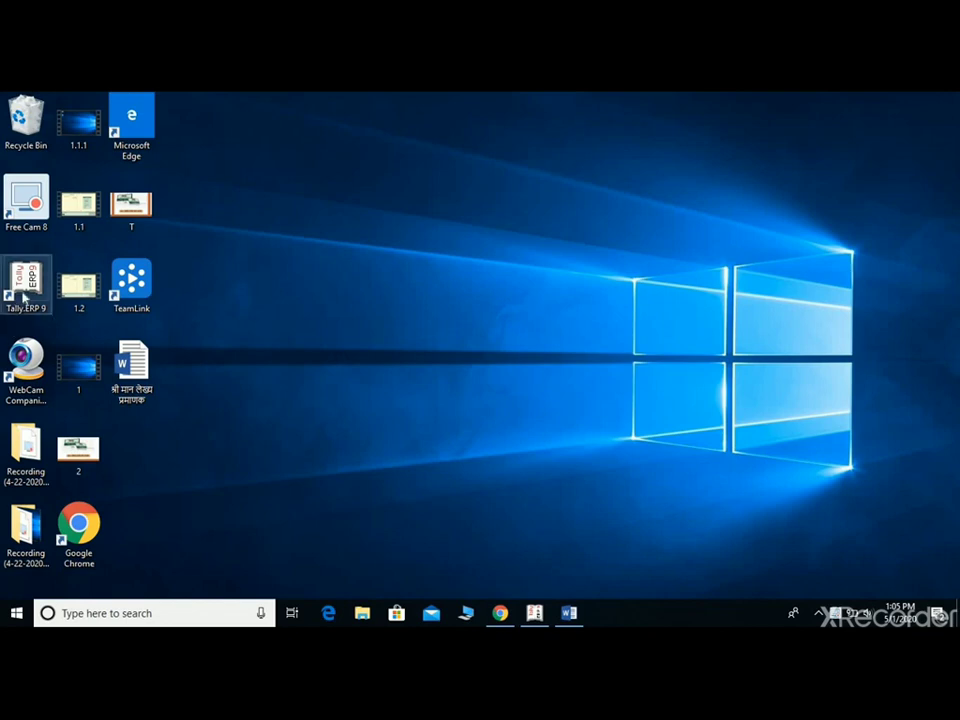
Step: Launch Tally.ERP 9 and choose to work in Educational Mode
right_click(27, 276)
click(57, 287)
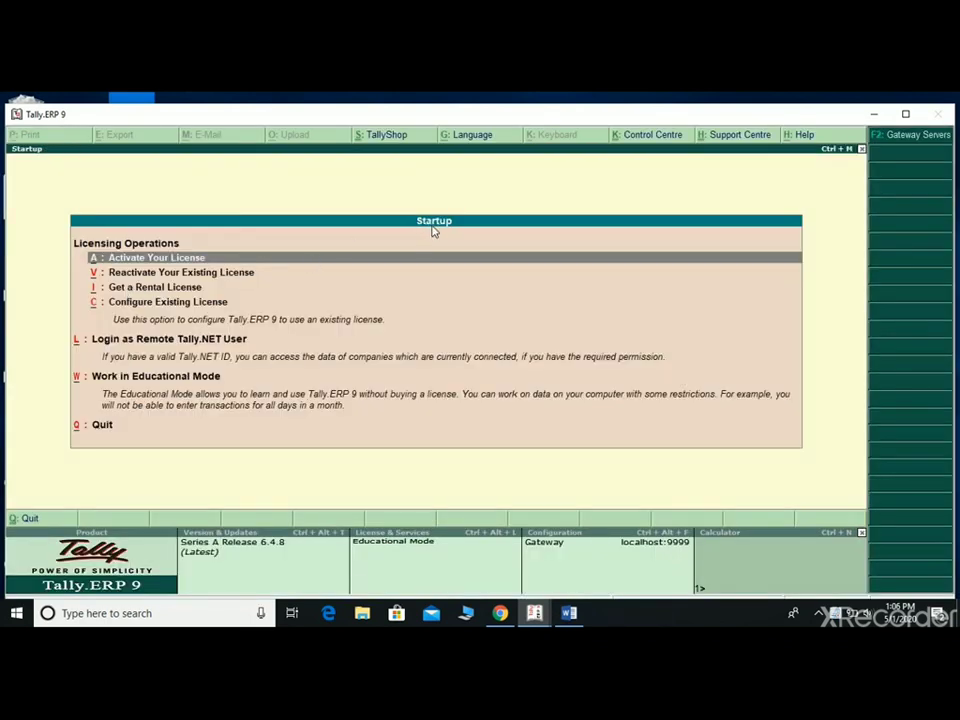
key(Down)
key(Down)
key(Down)
key(Down)
key(Down)
key(Down)
key(Up)
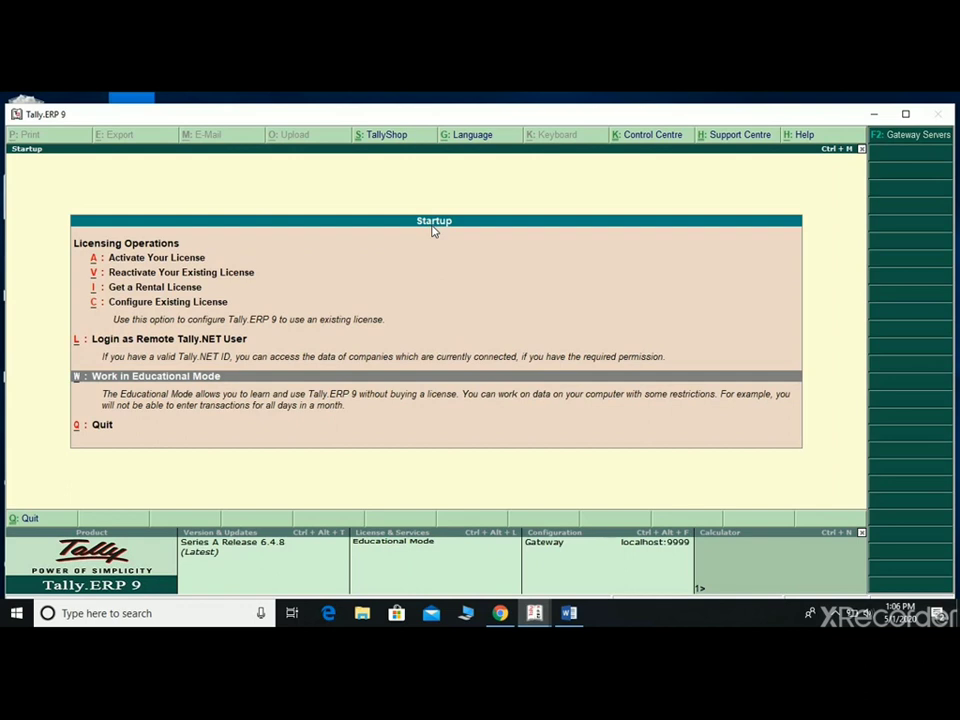
key(Return)
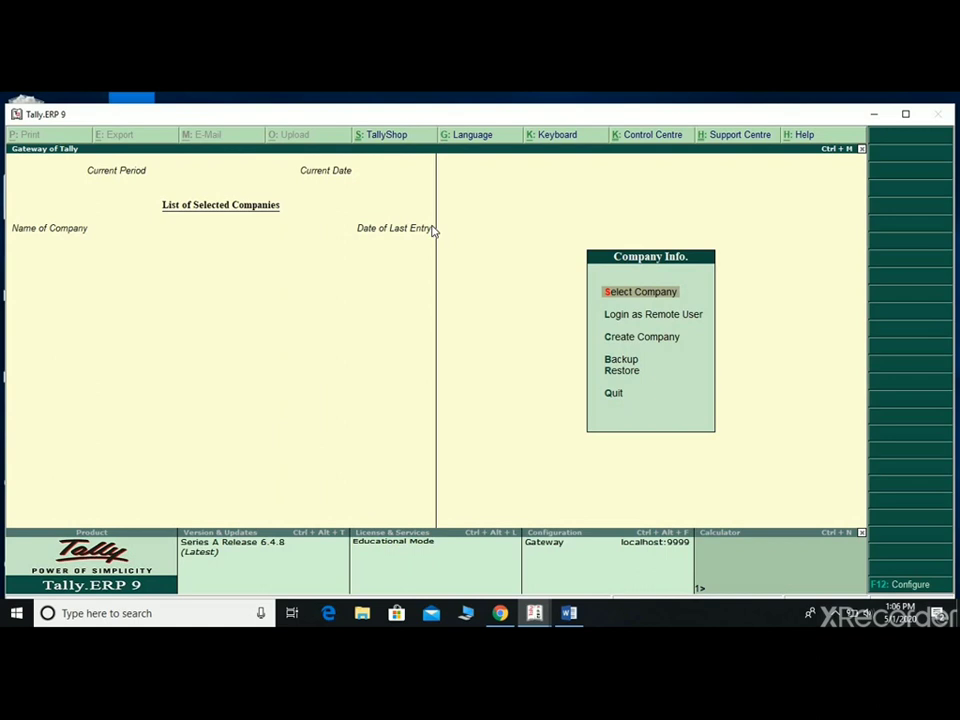
Step: Start creating a new company from the Company Info. options
key(Down)
key(Down)
key(Down)
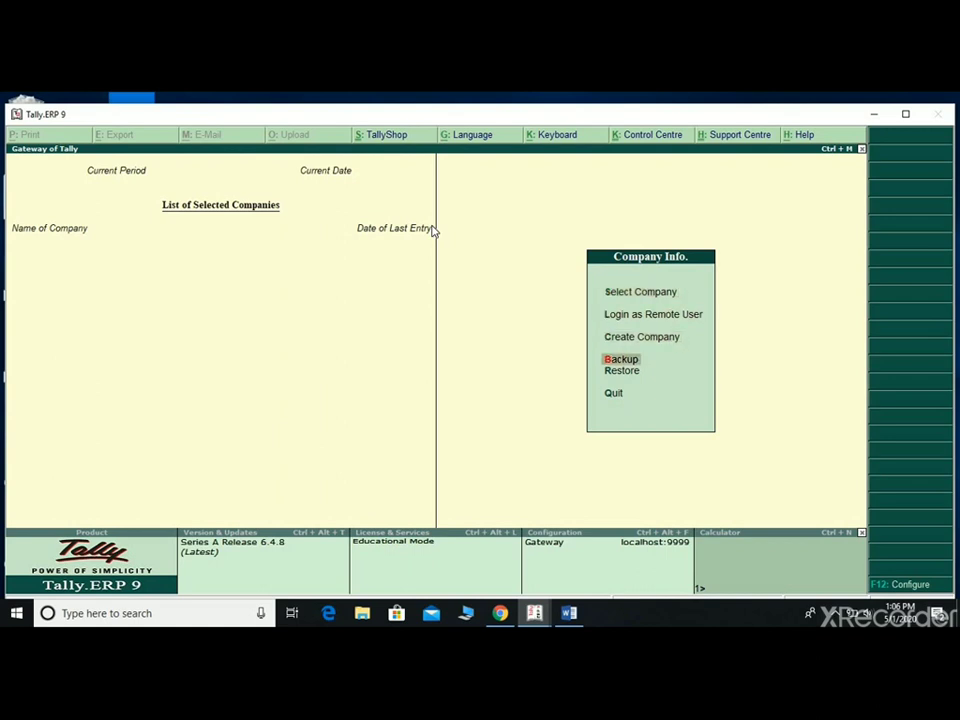
key(Up)
key(Up)
key(Up)
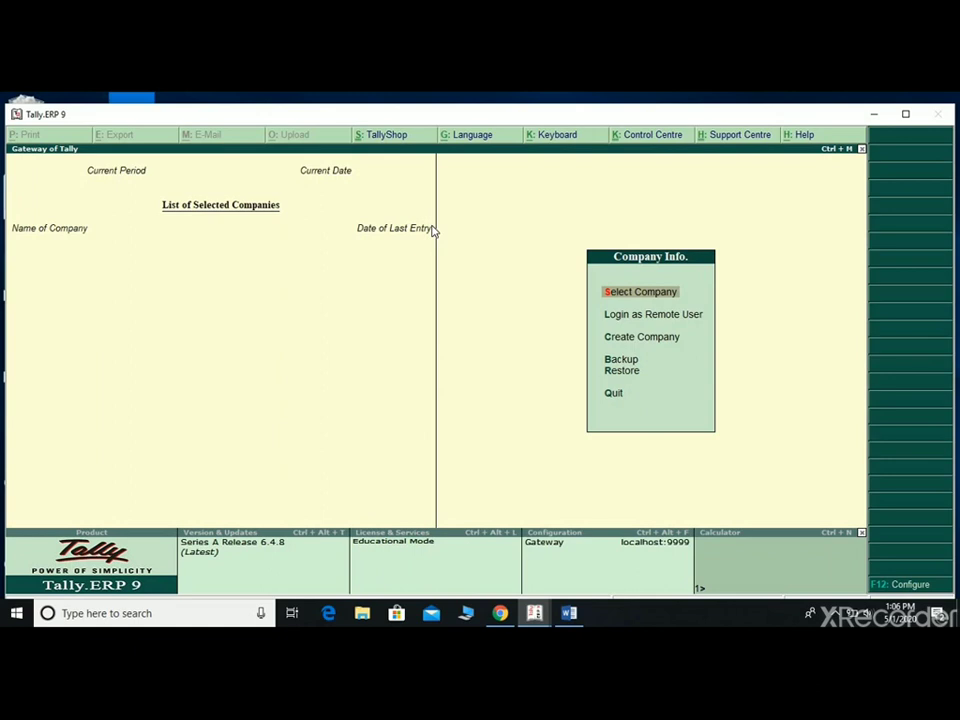
key(Down)
key(Down)
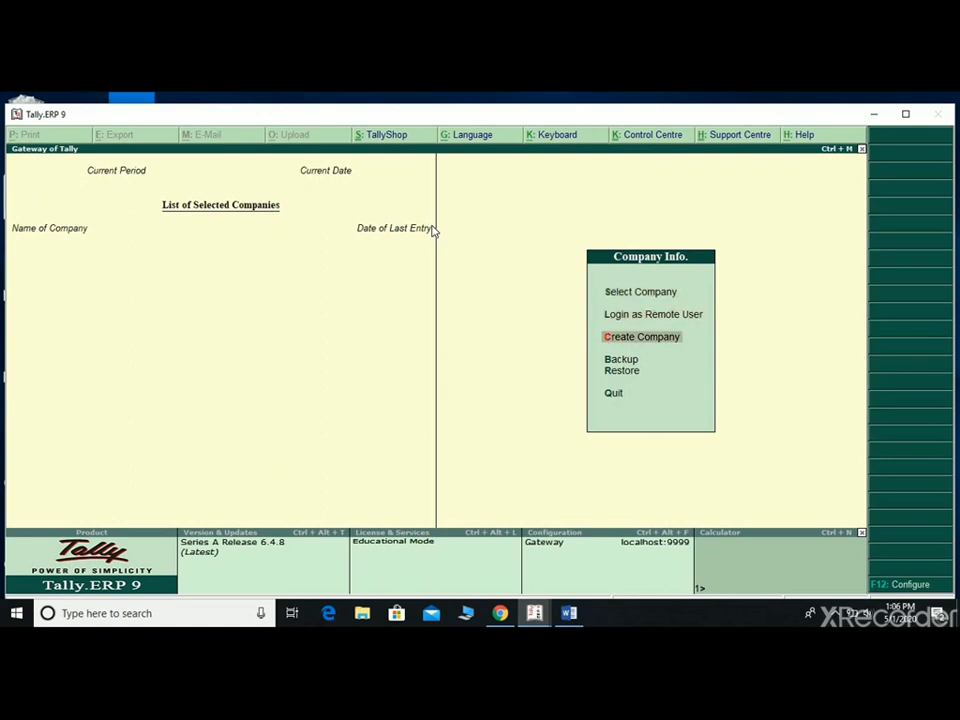
key(Return)
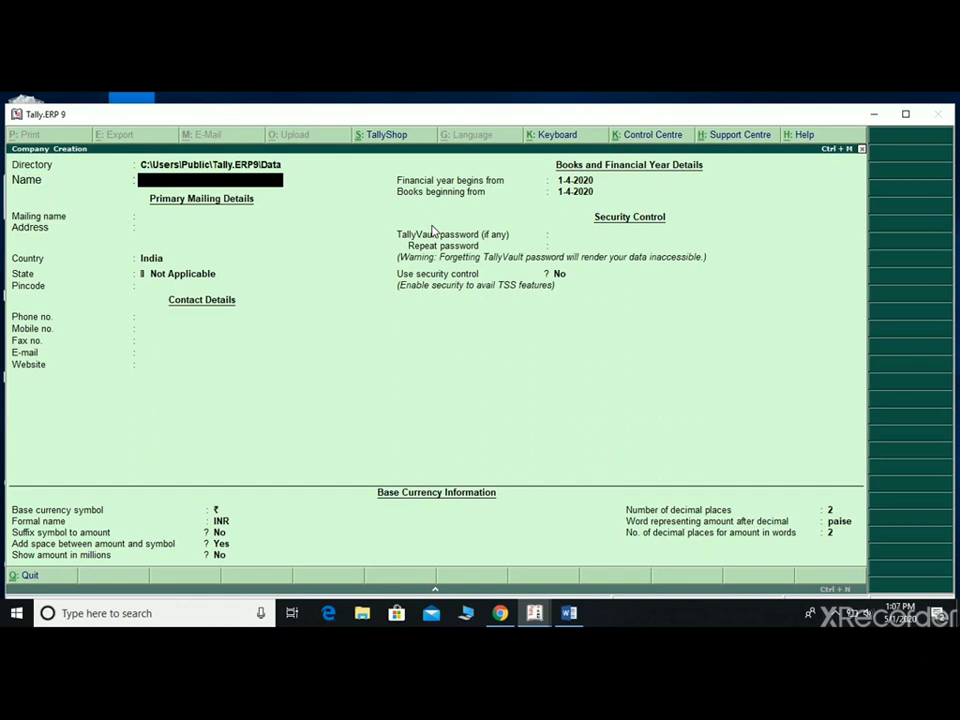
Step: Name the company Professional Infotech in the default data directory and accept the same text as its mailing name
key(BackSpace)
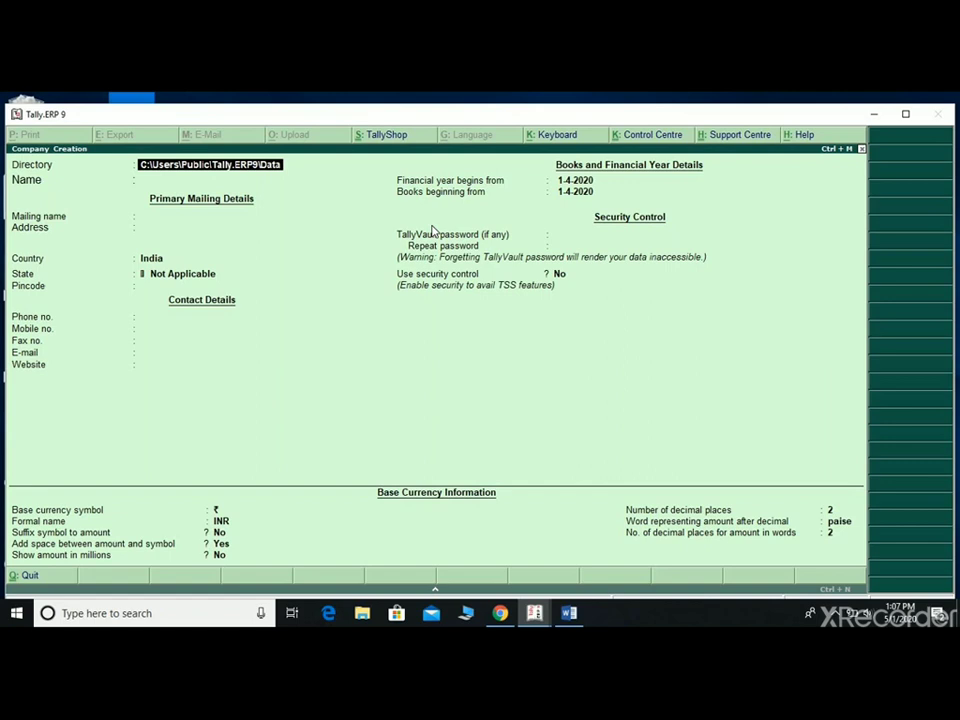
key(Return)
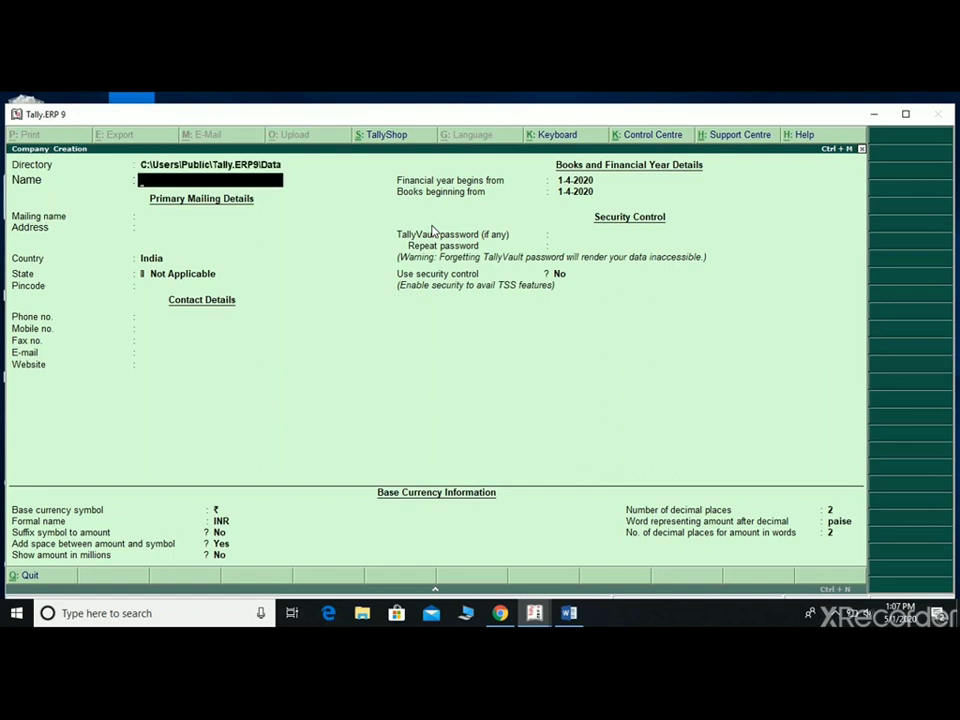
text(Professional Infotec)
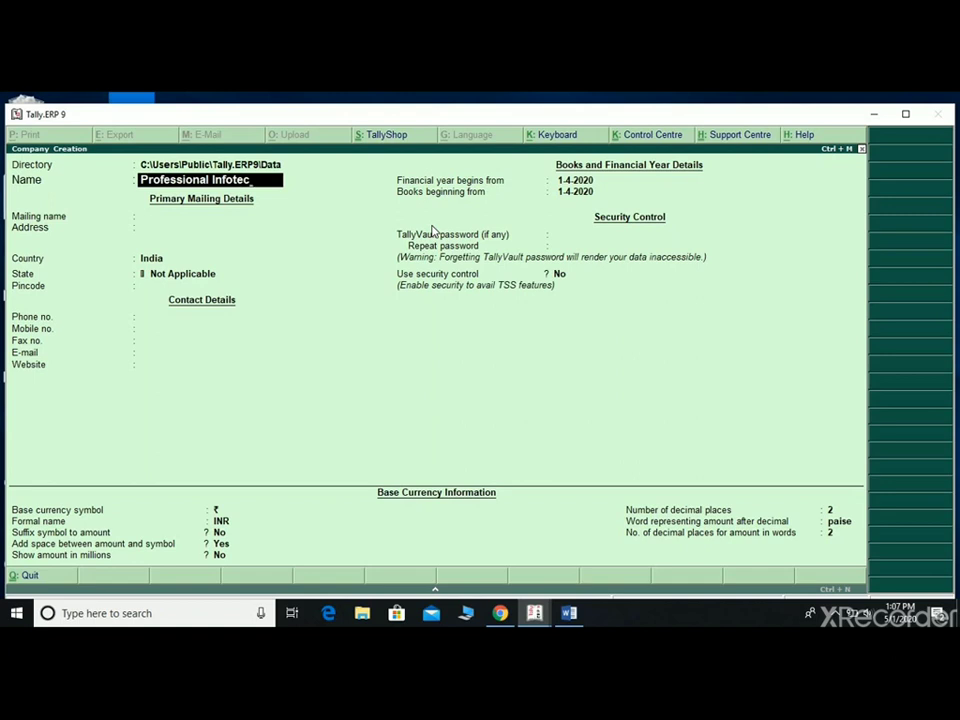
text(h)
key(Return)
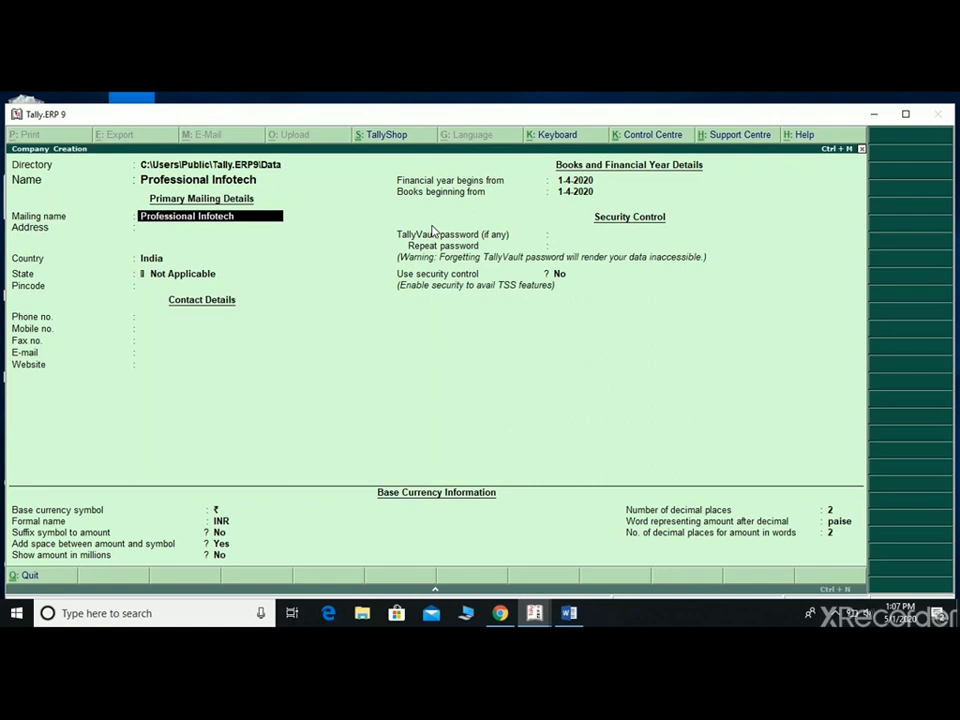
key(Return)
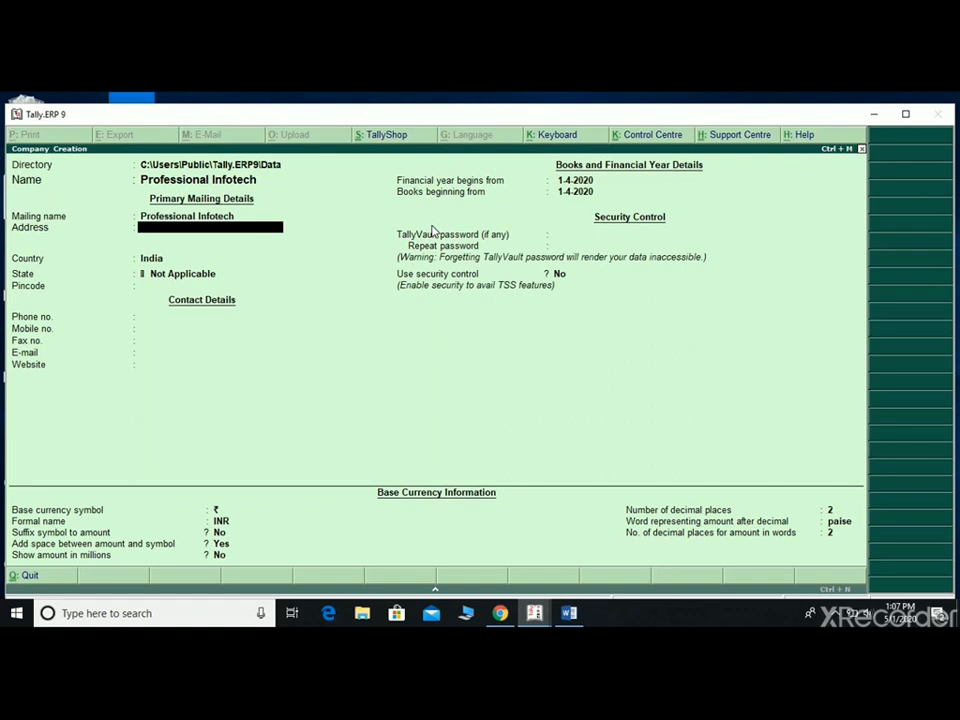
Step: Fill in the company's address and pincode, keeping India as the country and choosing Maharashtra as the state
text(Mumbai)
key(Return)
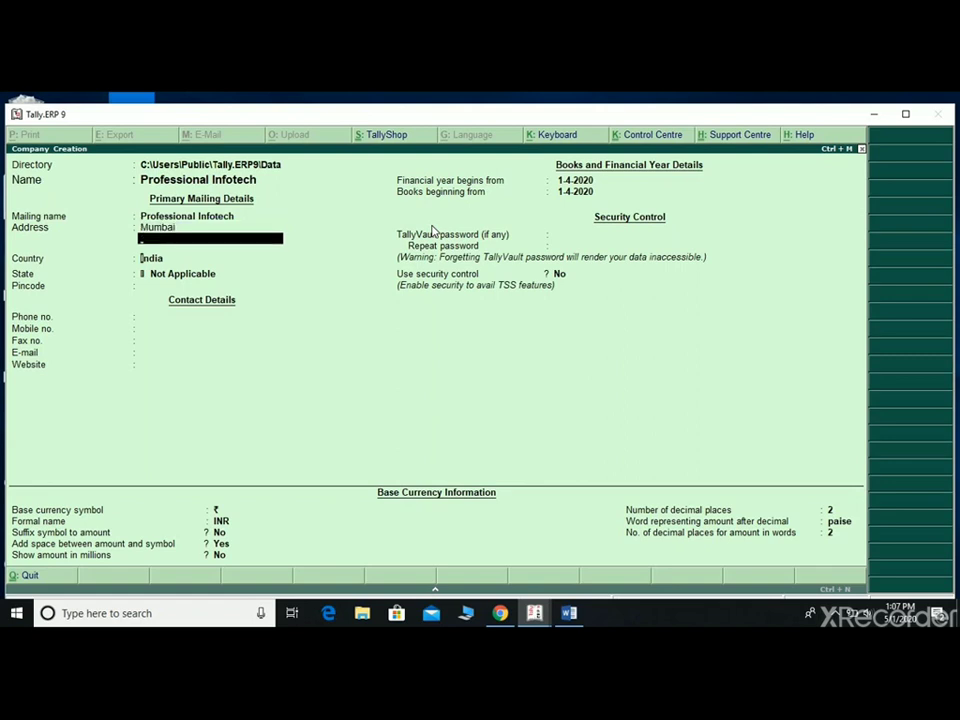
key(Return)
key(Return)
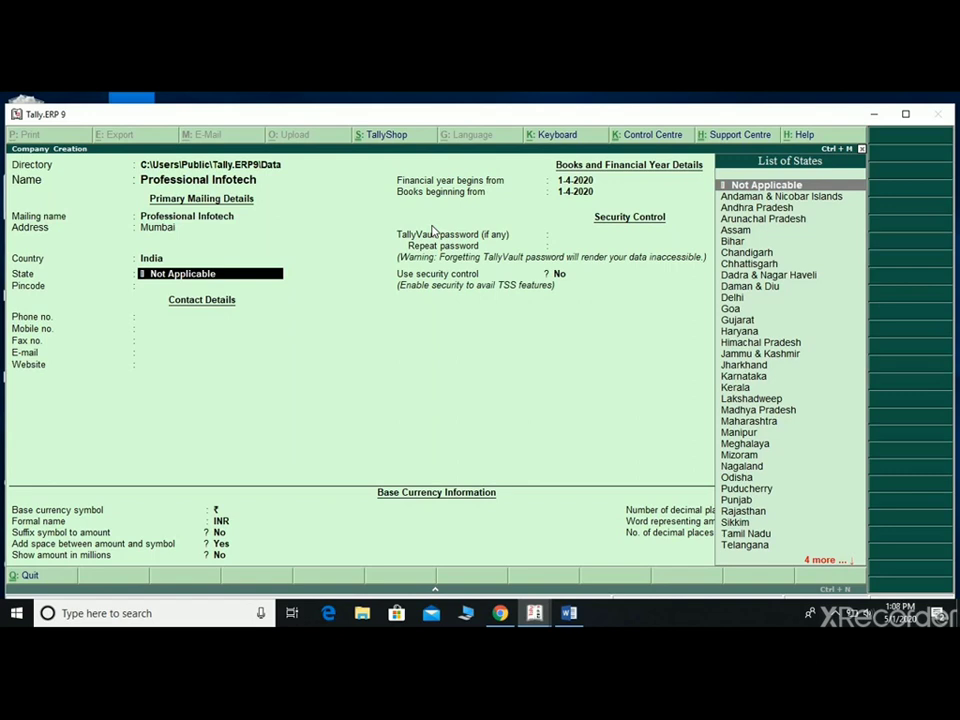
text(M)
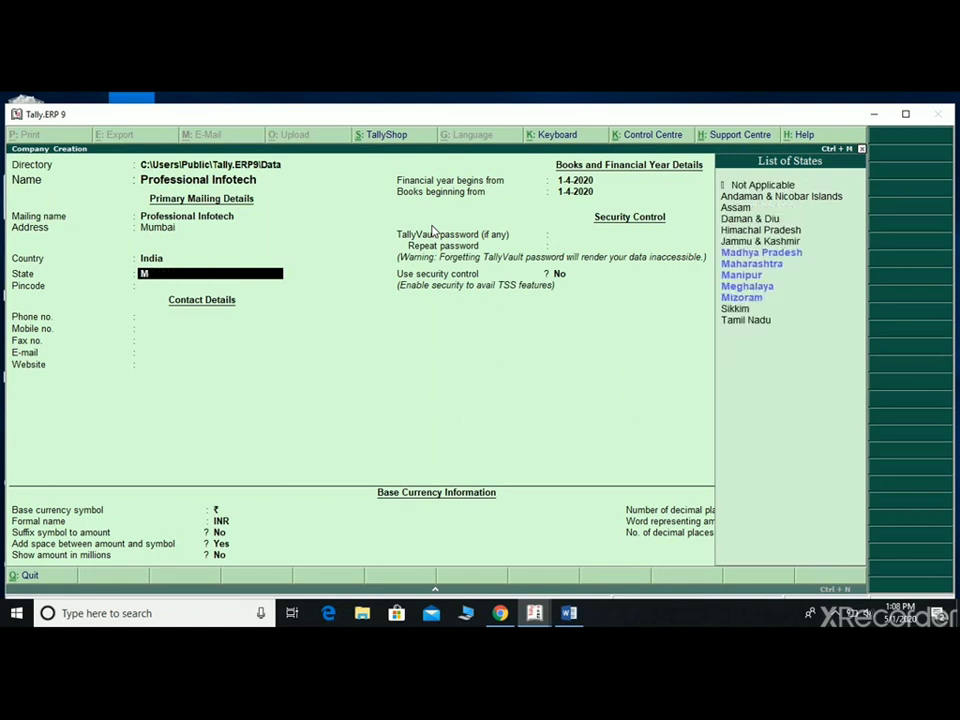
key(Down)
key(Down)
key(Return)
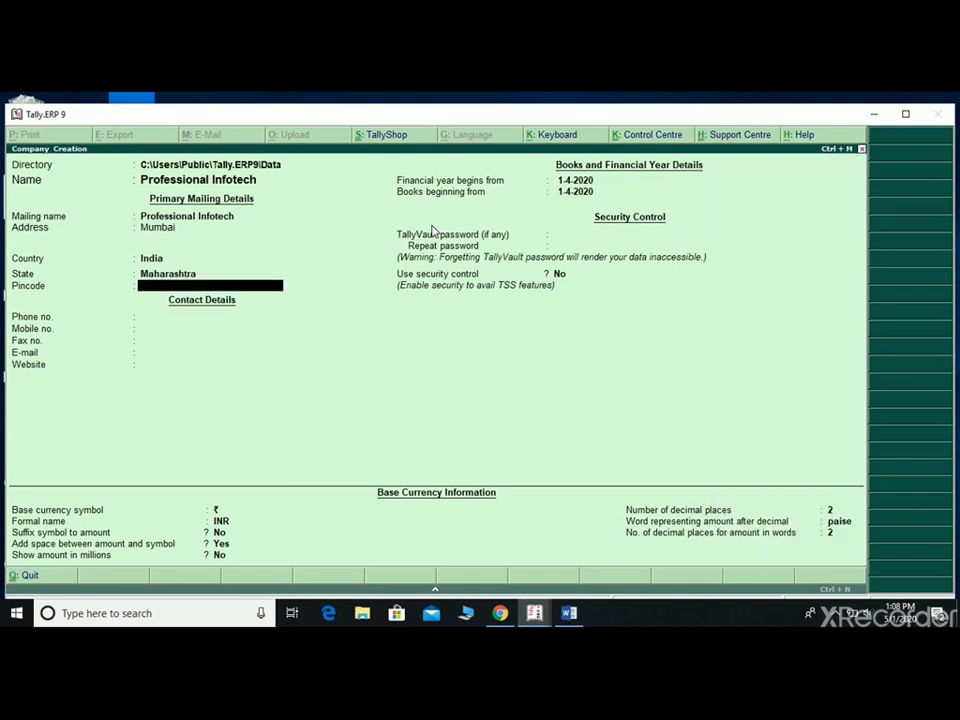
text(800000)
key(Return)
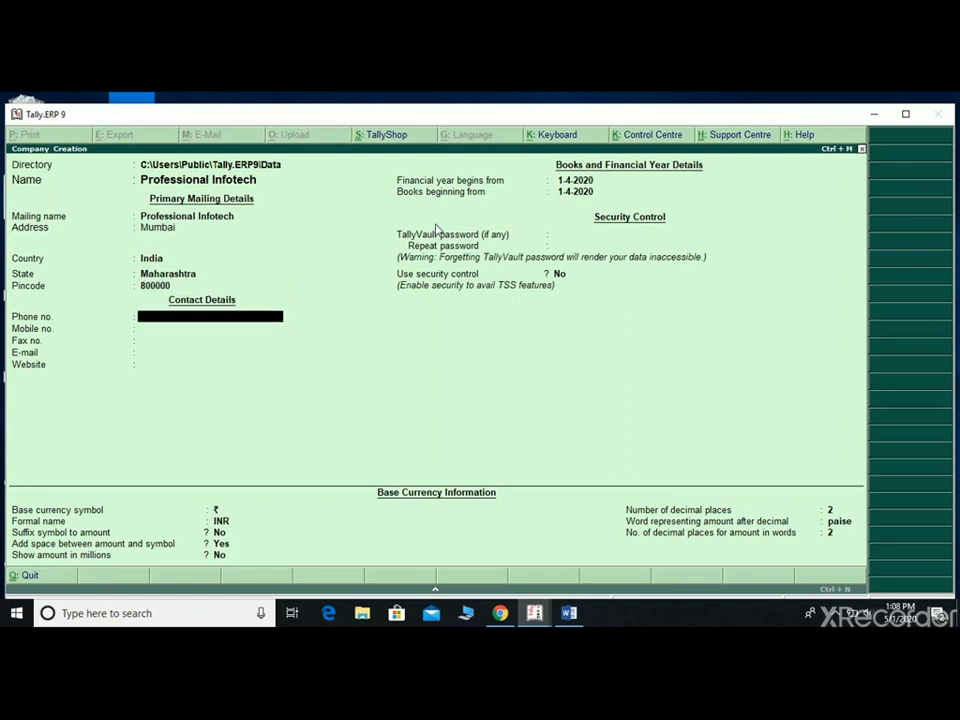
key(Return)
key(Return)
key(Return)
key(Return)
key(Return)
key(Return)
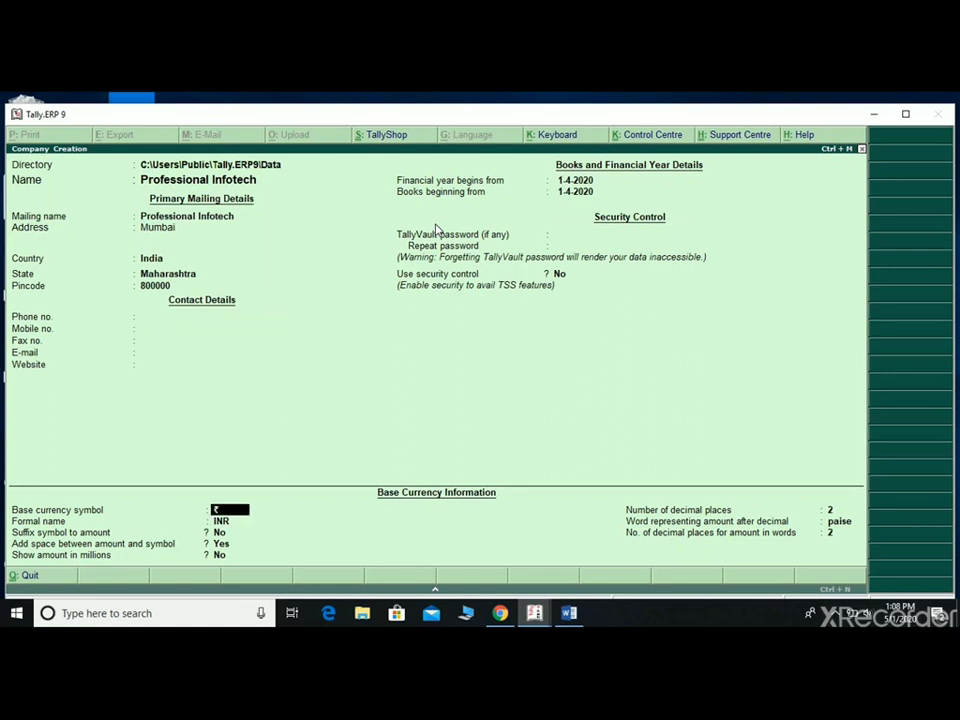
key(Up)
key(Up)
key(Up)
key(Up)
key(Up)
key(Up)
key(Up)
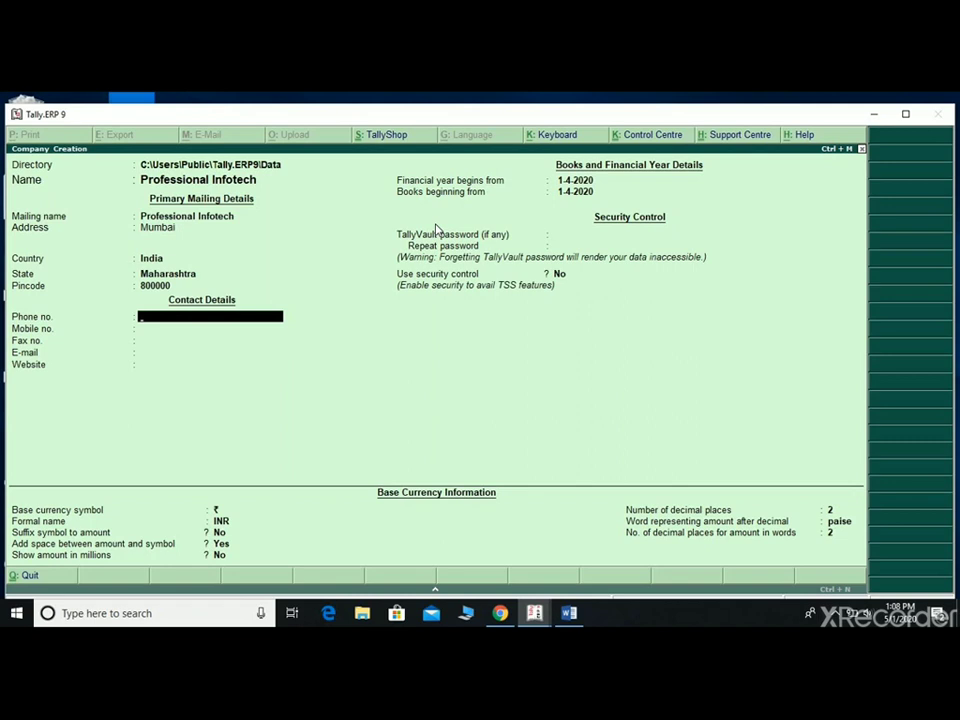
Step: Leave the contact details blank and accept 1-4-2020 as both the financial year start and the books beginning date
key(Down)
key(Down)
key(Down)
key(Down)
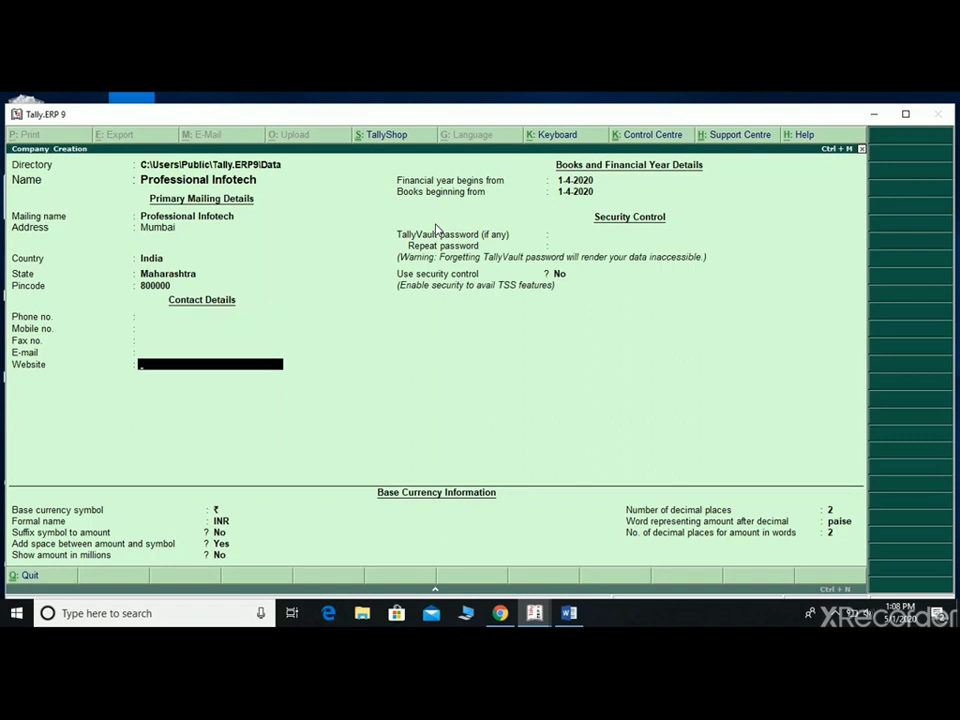
key(Down)
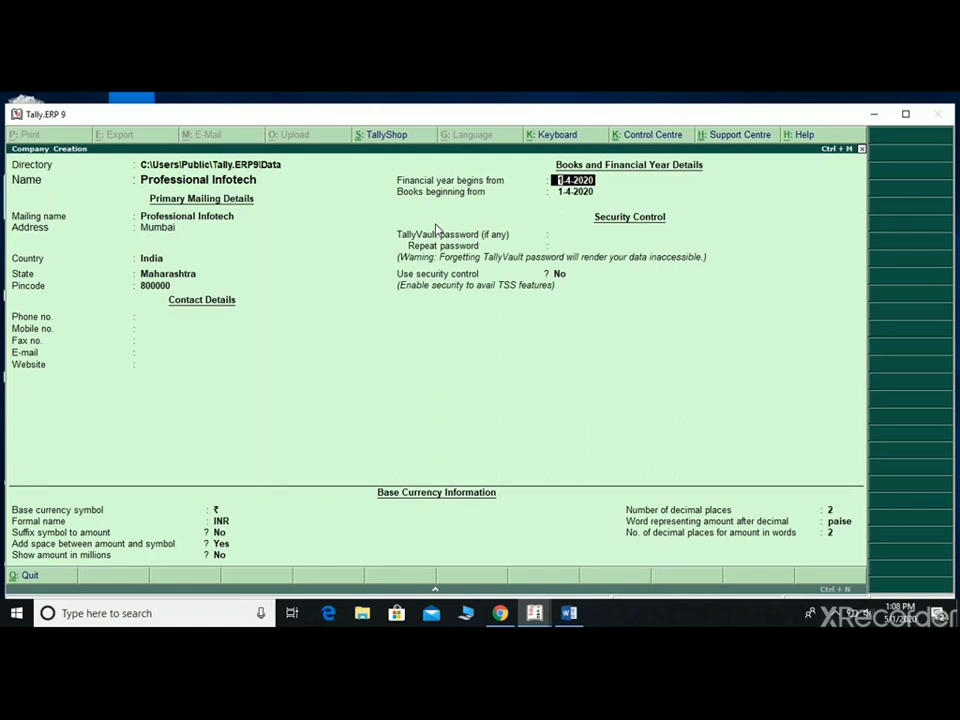
key(Return)
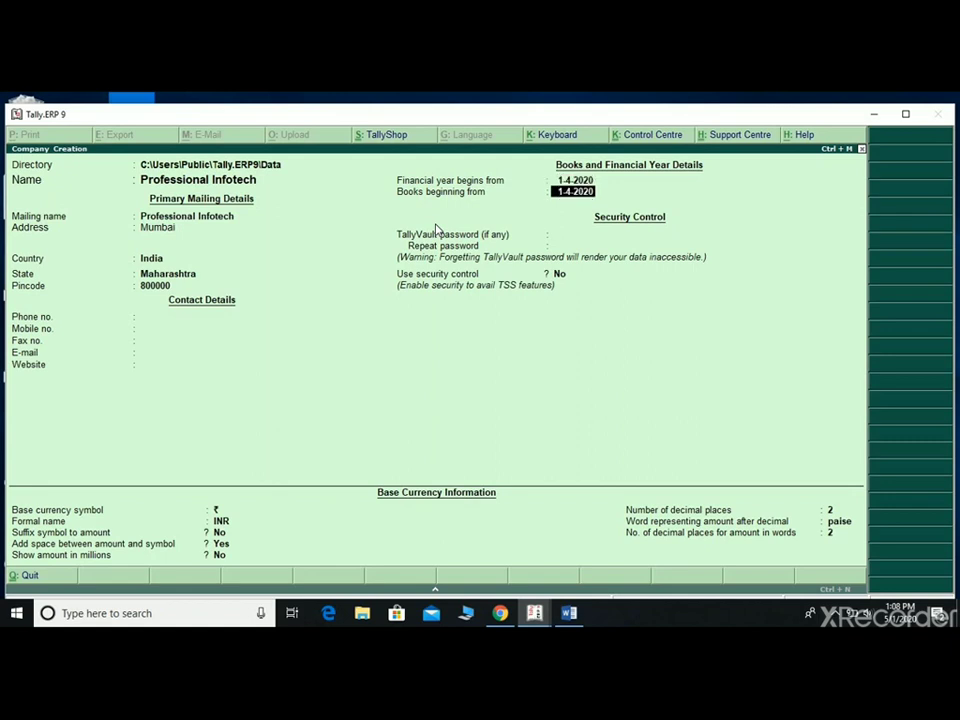
key(Up)
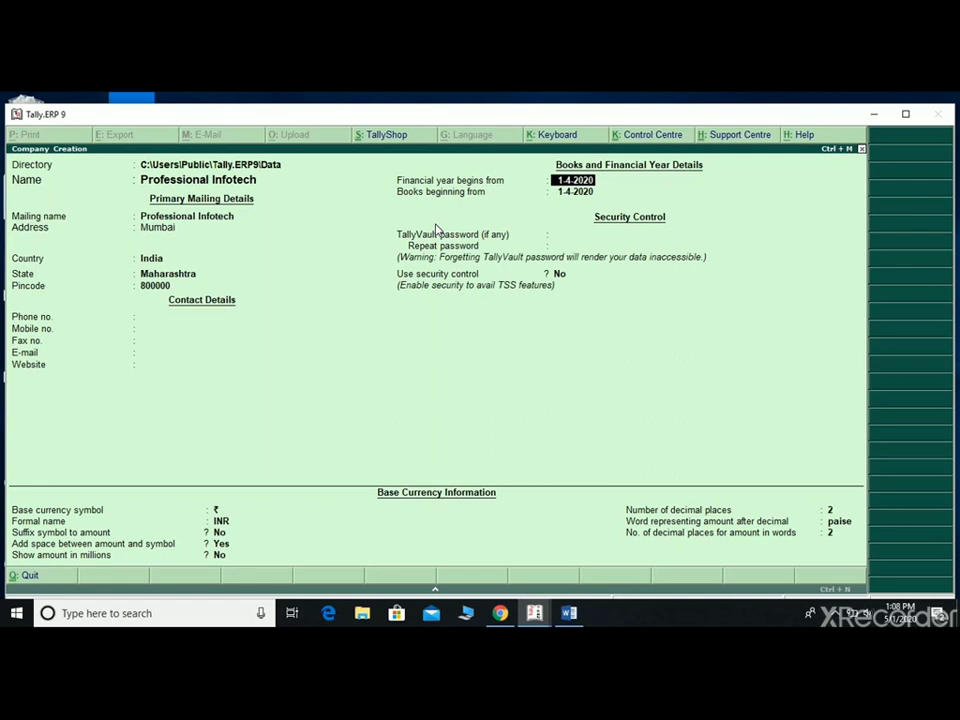
key(Return)
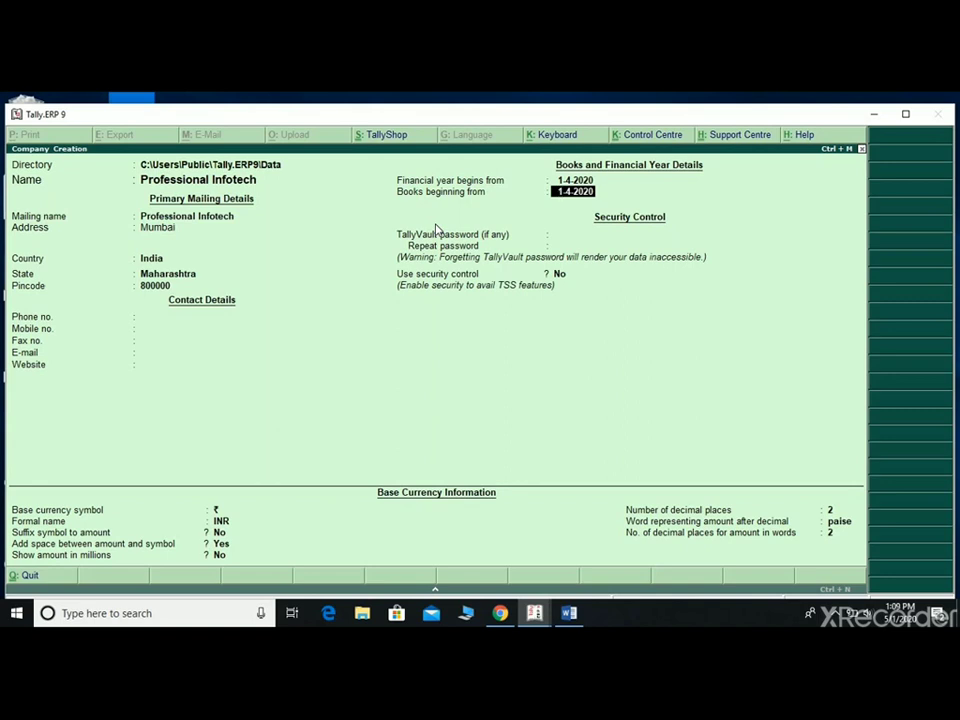
key(Return)
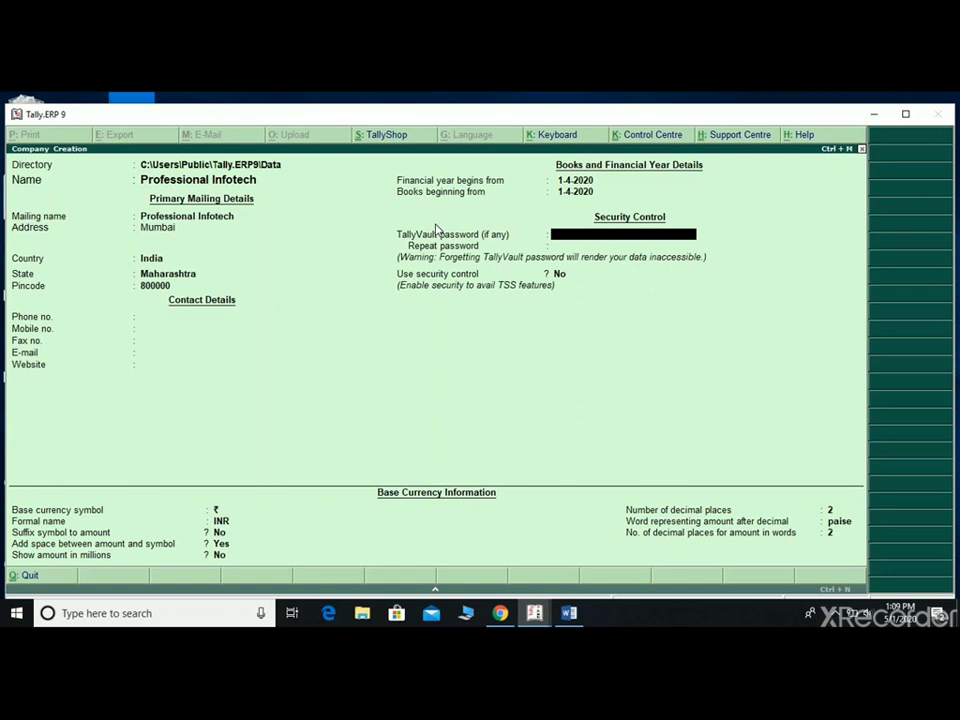
Step: Enter and repeat the TallyVault password, and leave the use of security control set to No
text(******)
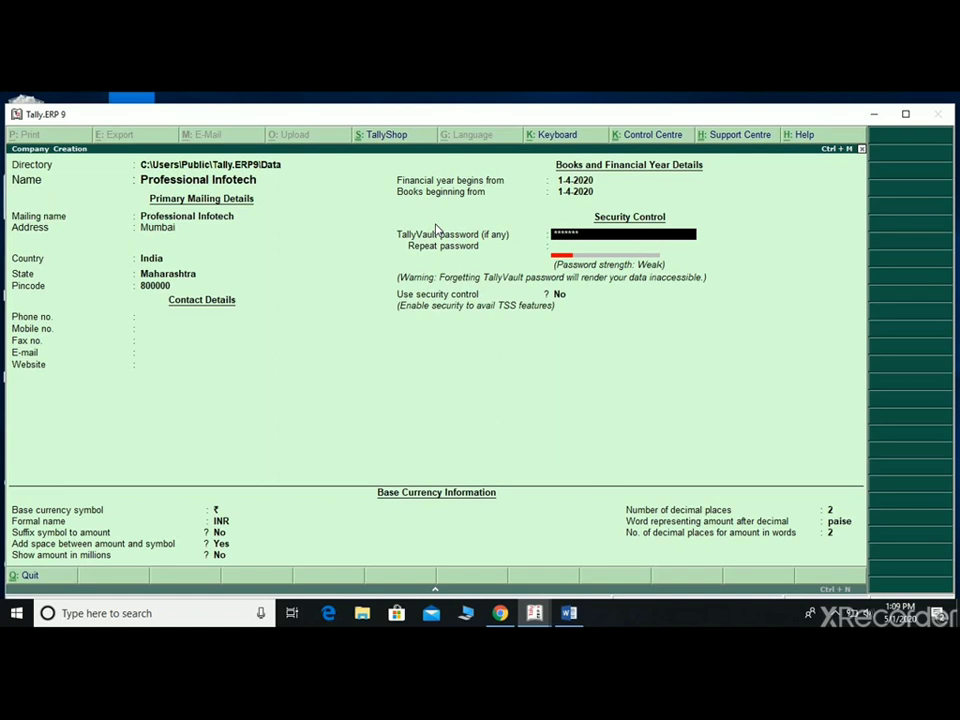
key(Return)
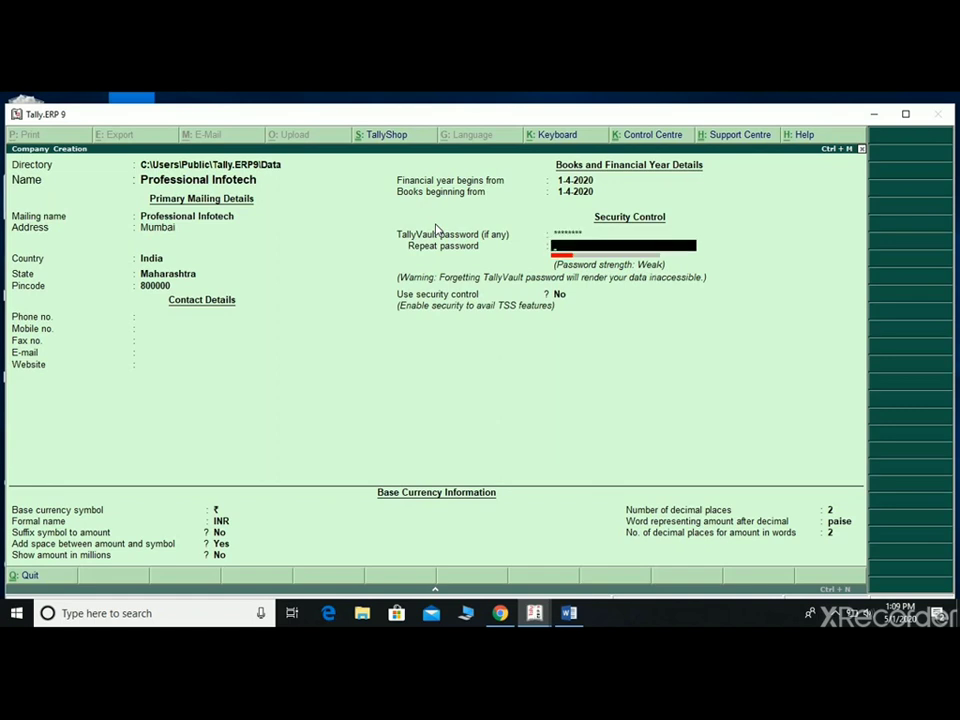
text(********)
key(Return)
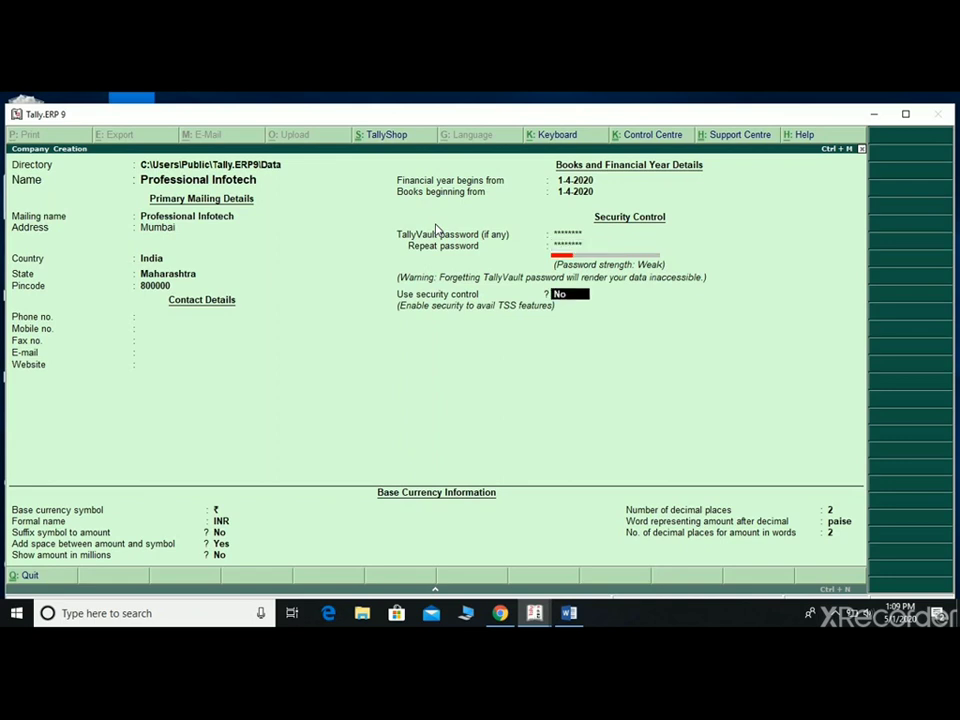
key(Return)
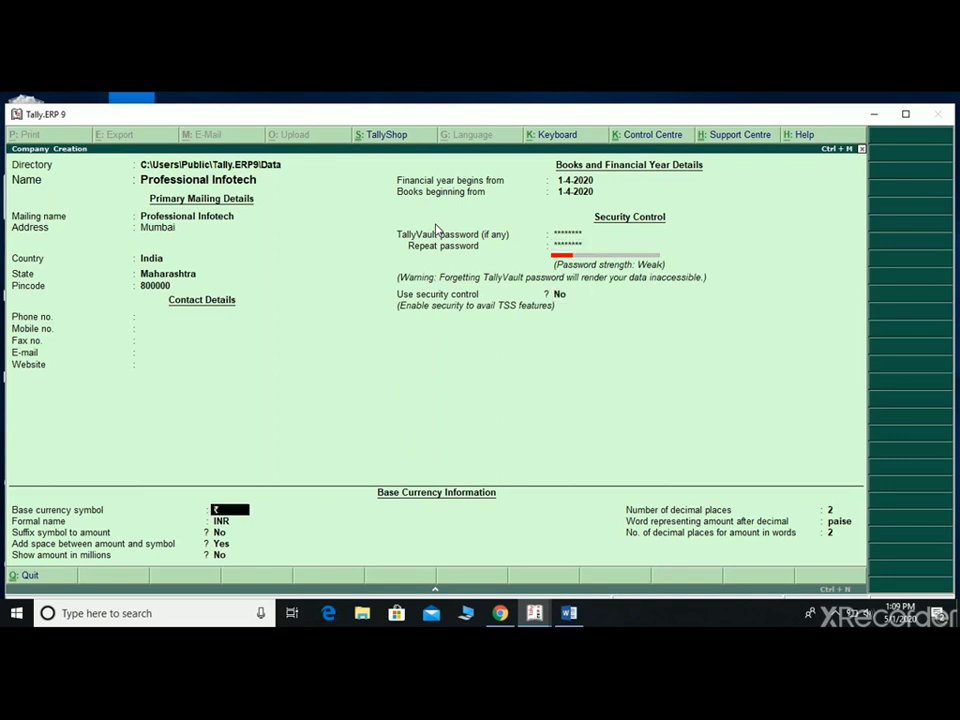
key(BackSpace)
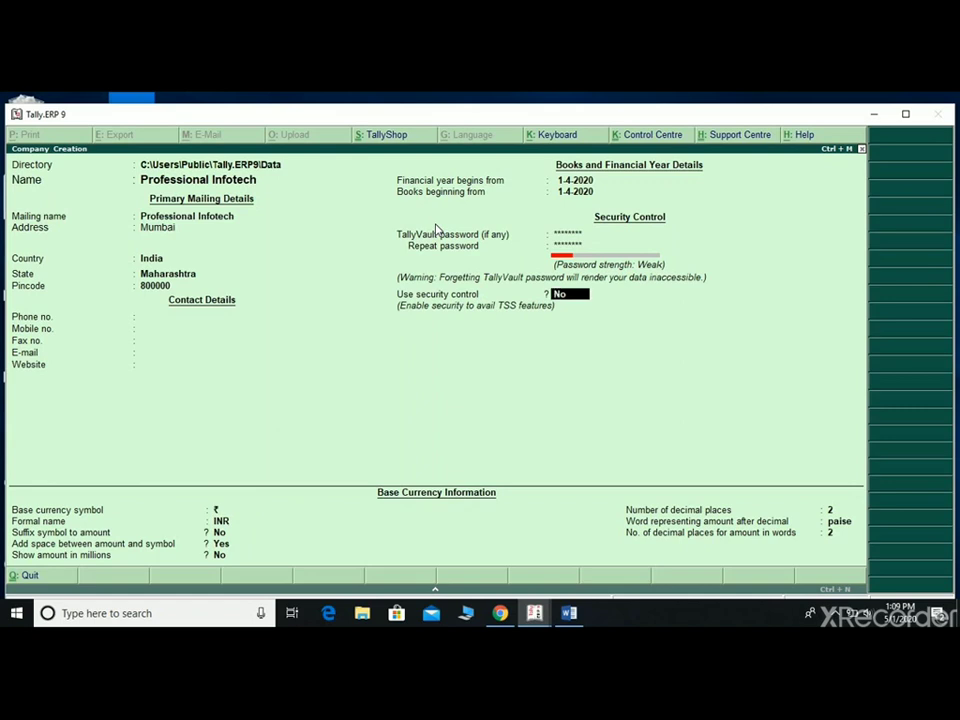
key(Return)
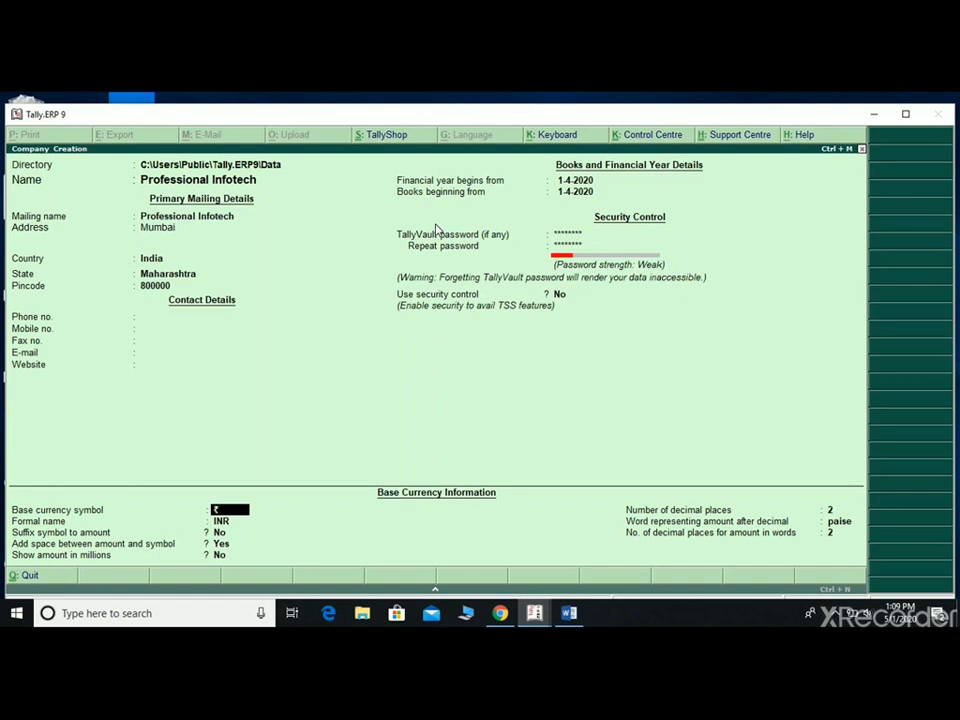
Step: Keep ₹ and INR as the base currency, with suffixing the symbol set to No and space between amount and symbol set to Yes
key(Return)
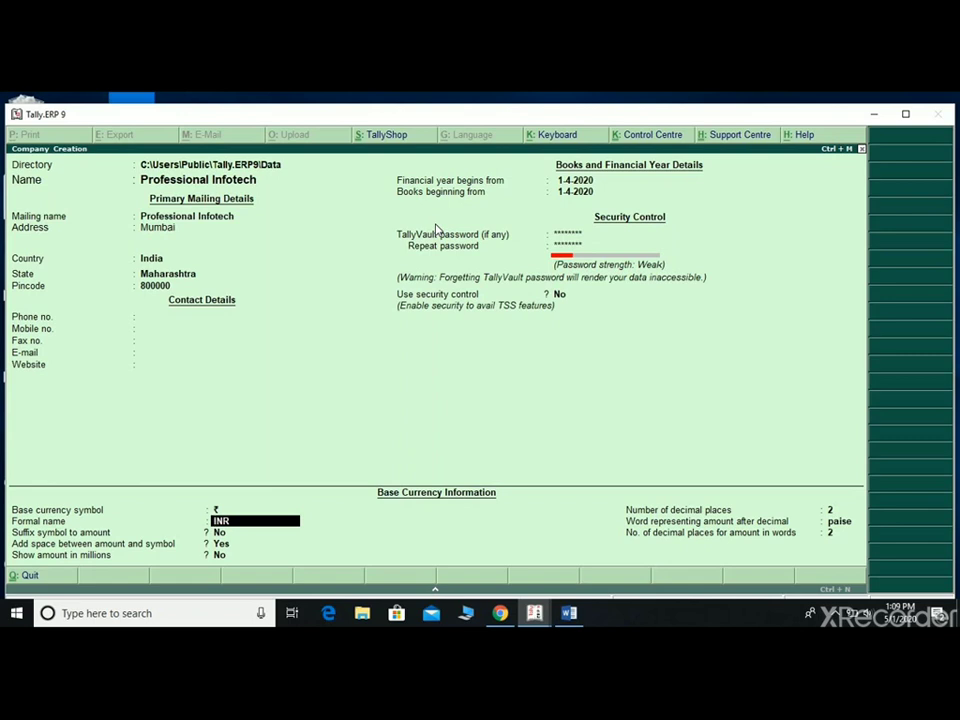
key(Return)
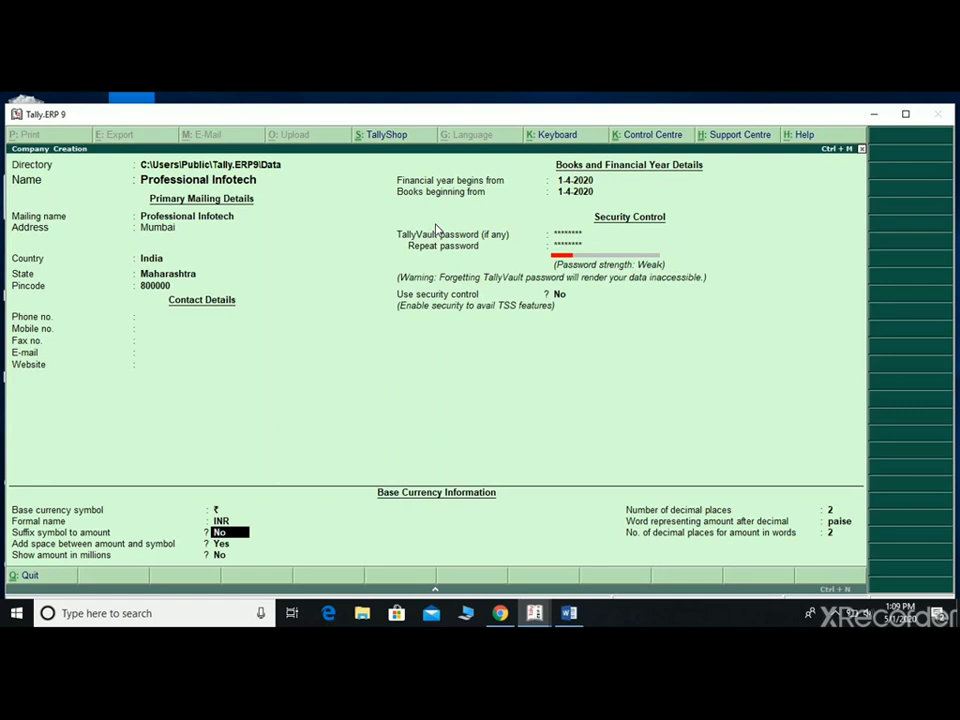
text(y)
key(Return)
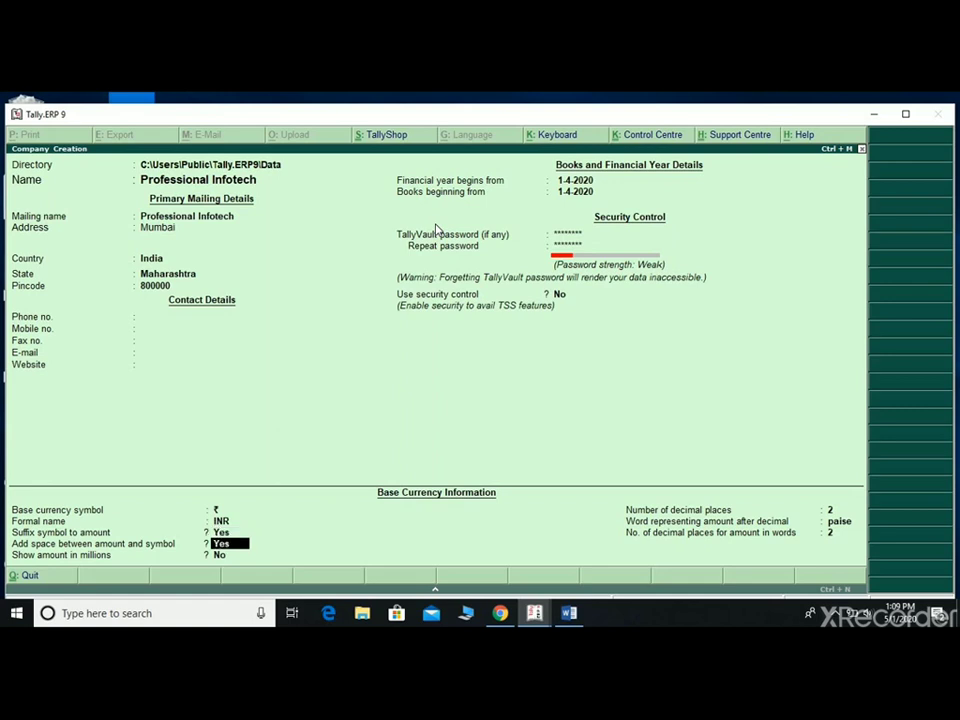
key(BackSpace)
text(n)
key(Return)
key(Return)
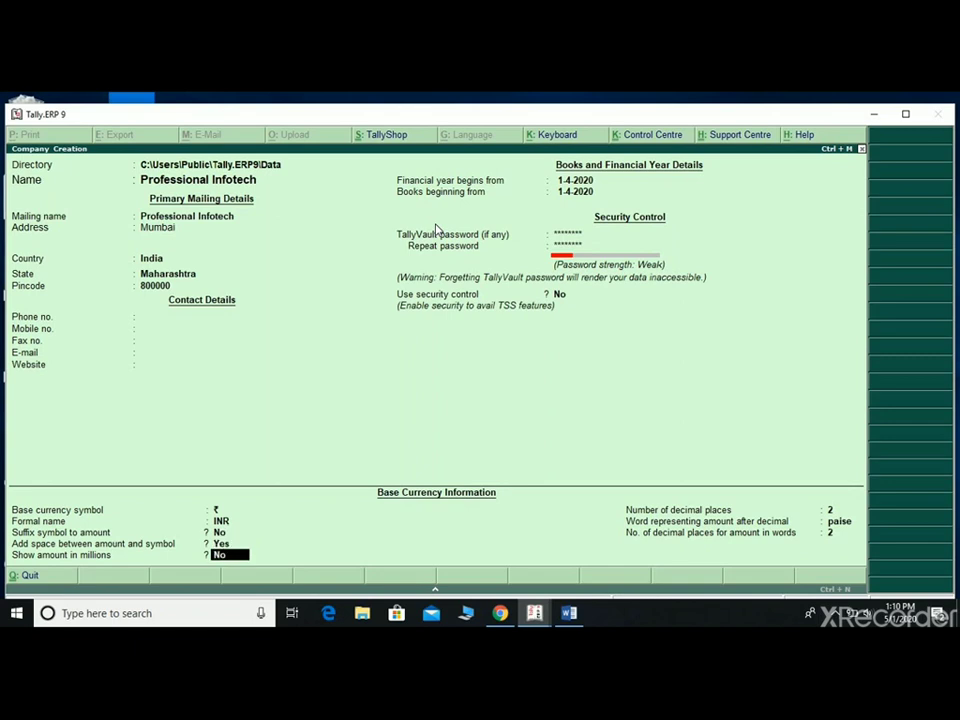
Step: Leave showing amounts in millions as No, and keep 2 decimal places, the word paise and 2 decimal places for amounts in words
text(y)
key(Return)
key(BackSpace)
text(n)
key(Return)
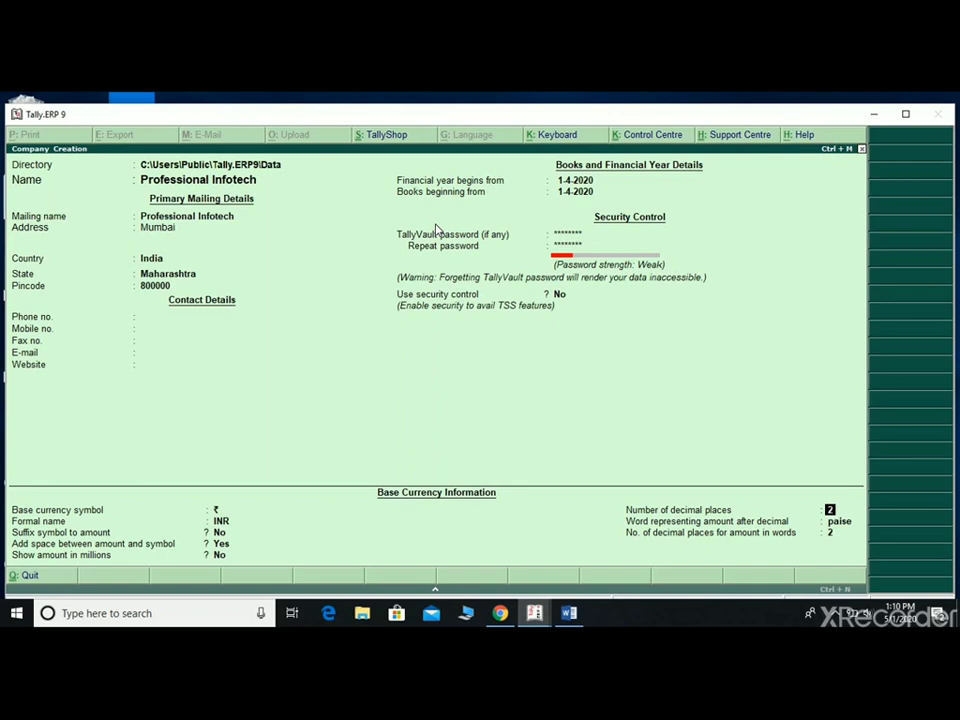
key(Return)
key(Return)
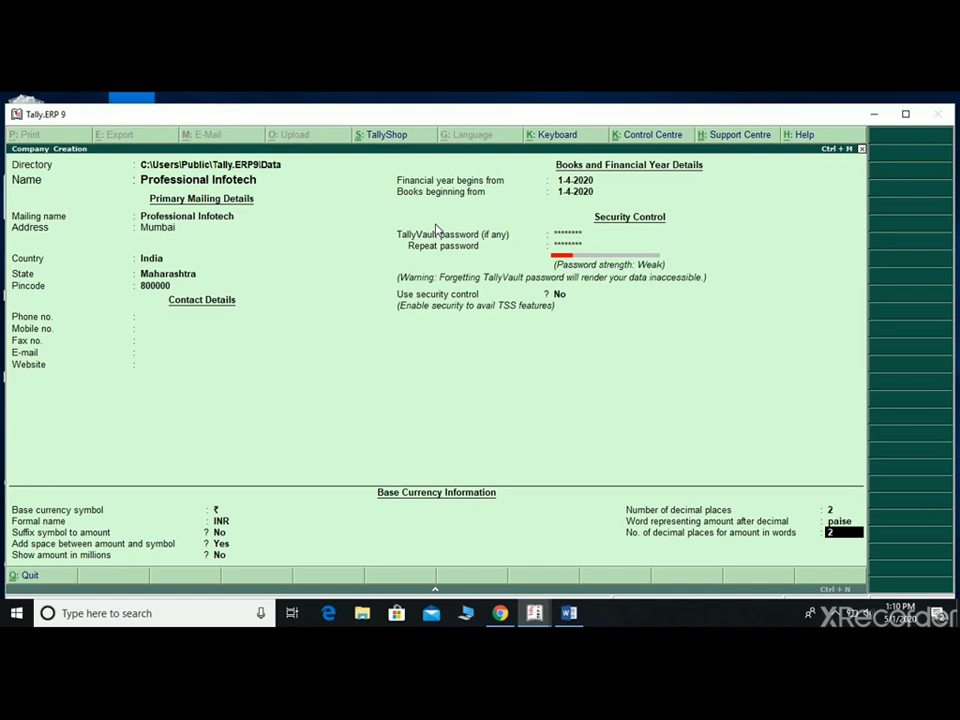
key(Return)
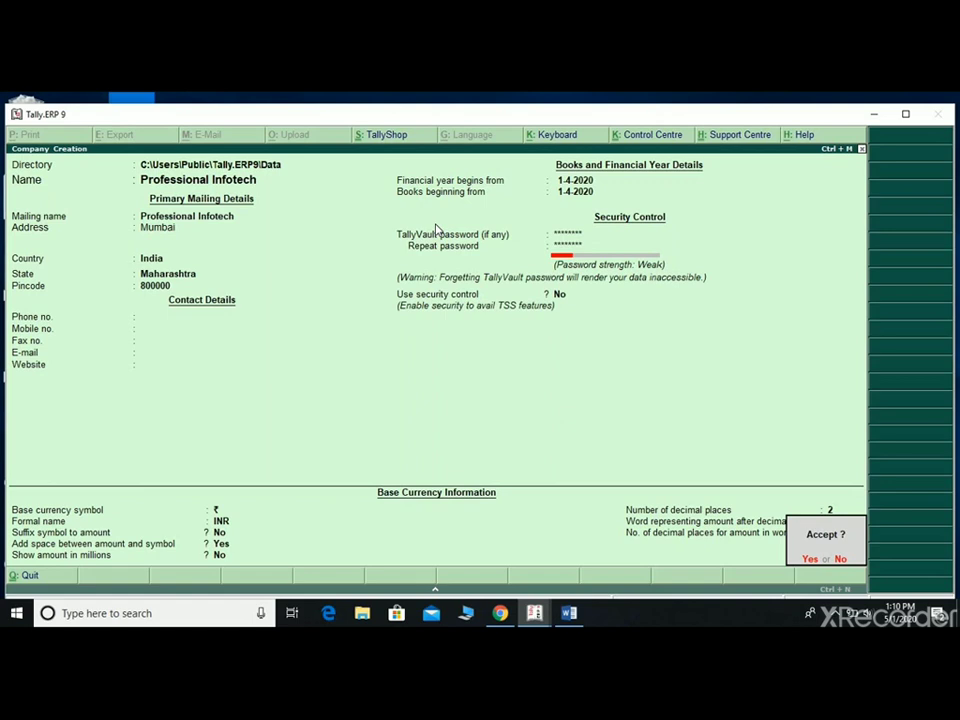
Step: Accept the creation of the Professional Infotech company and unlock it by entering its TallyVault password
click(434, 223)
key(Return)
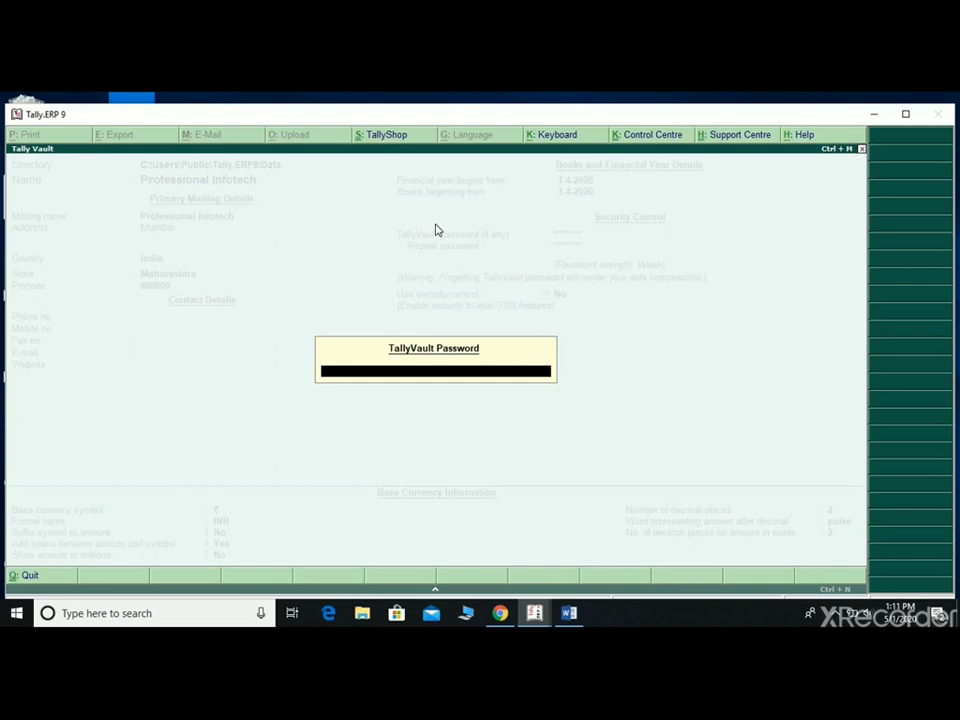
text(******)
key(Return)
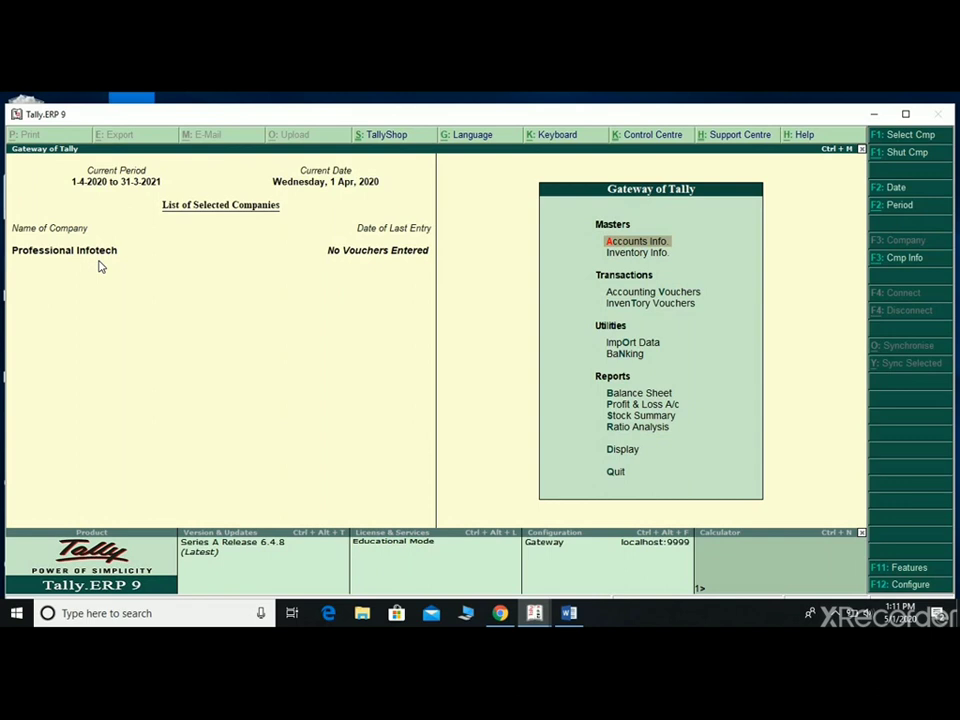
Step: Browse the list of existing companies and load Tata Steel in addition to Professional Infotech
key(alt+F3)
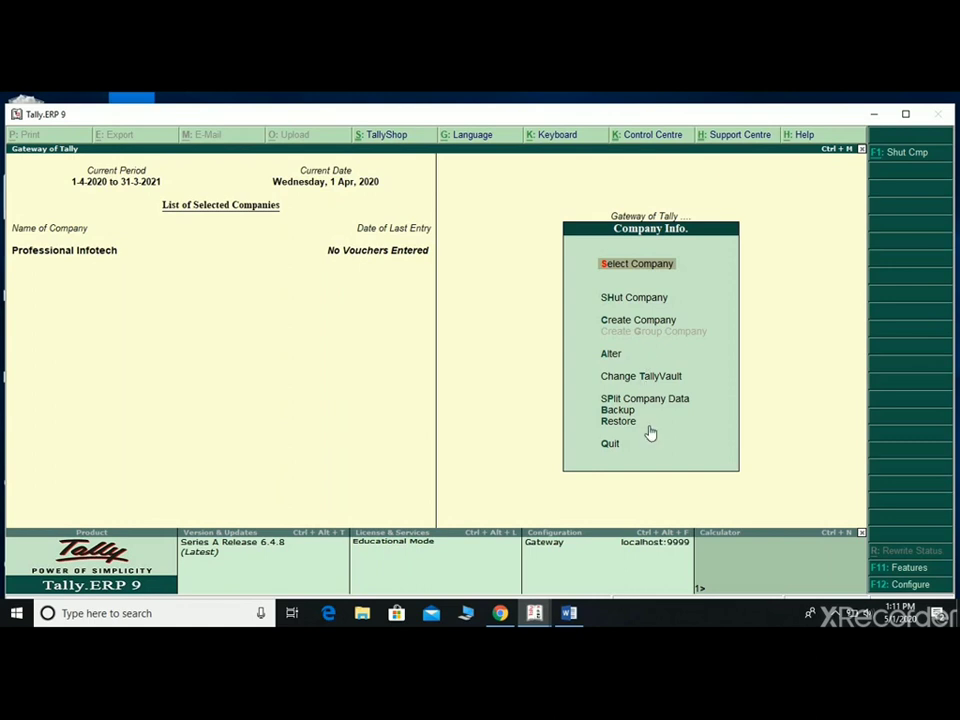
click(629, 268)
key(Down)
key(Down)
key(Down)
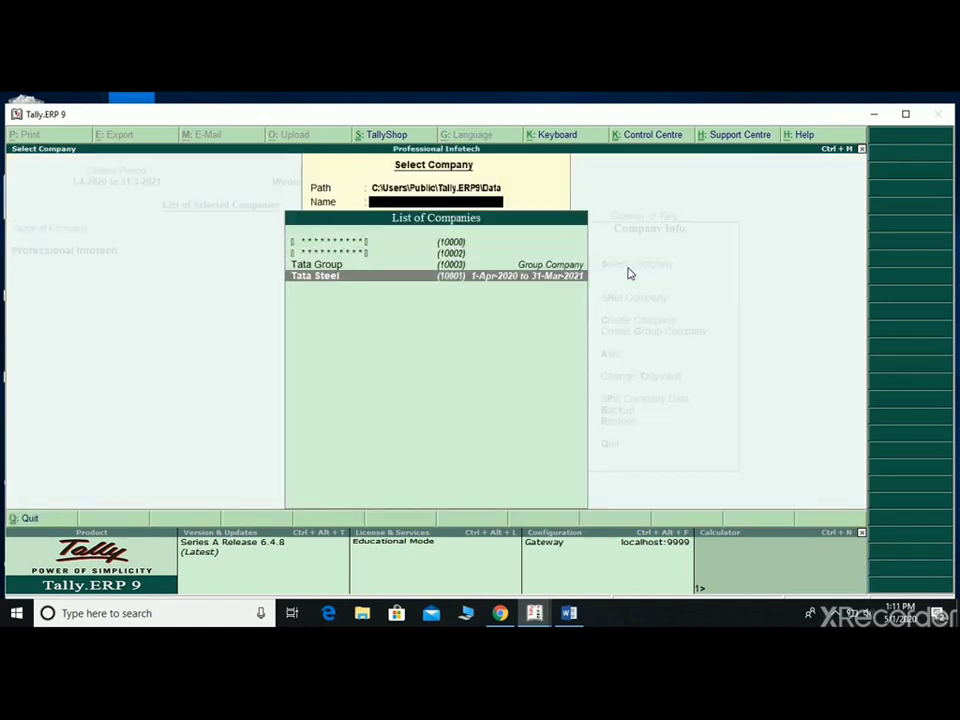
key(Up)
key(Up)
key(Up)
key(Down)
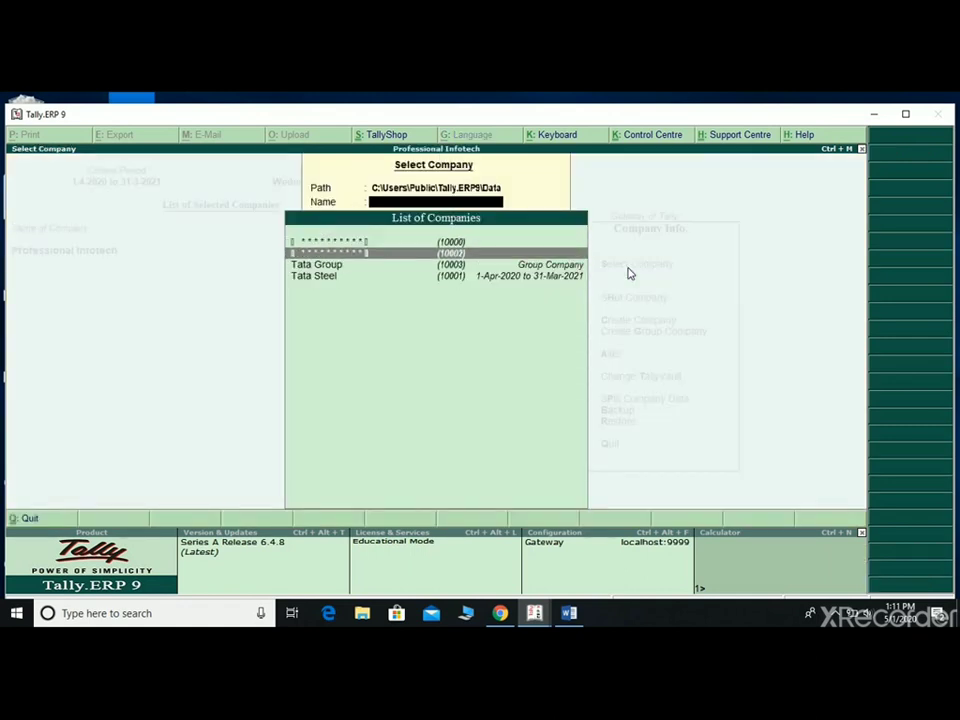
key(Down)
key(Down)
key(Up)
key(Up)
key(Up)
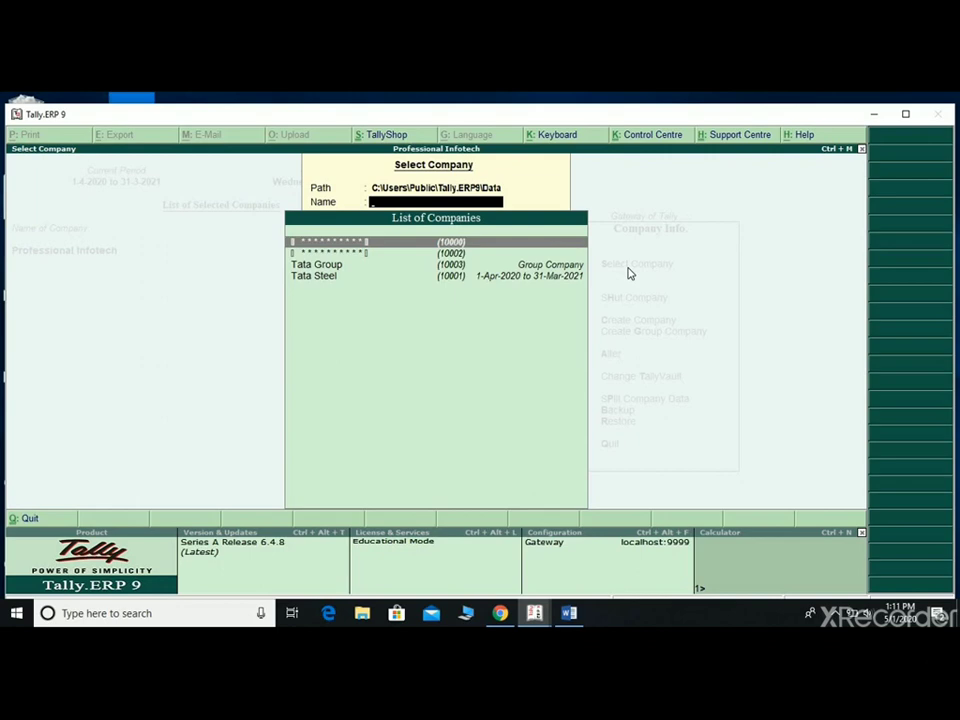
key(Down)
key(Down)
key(Down)
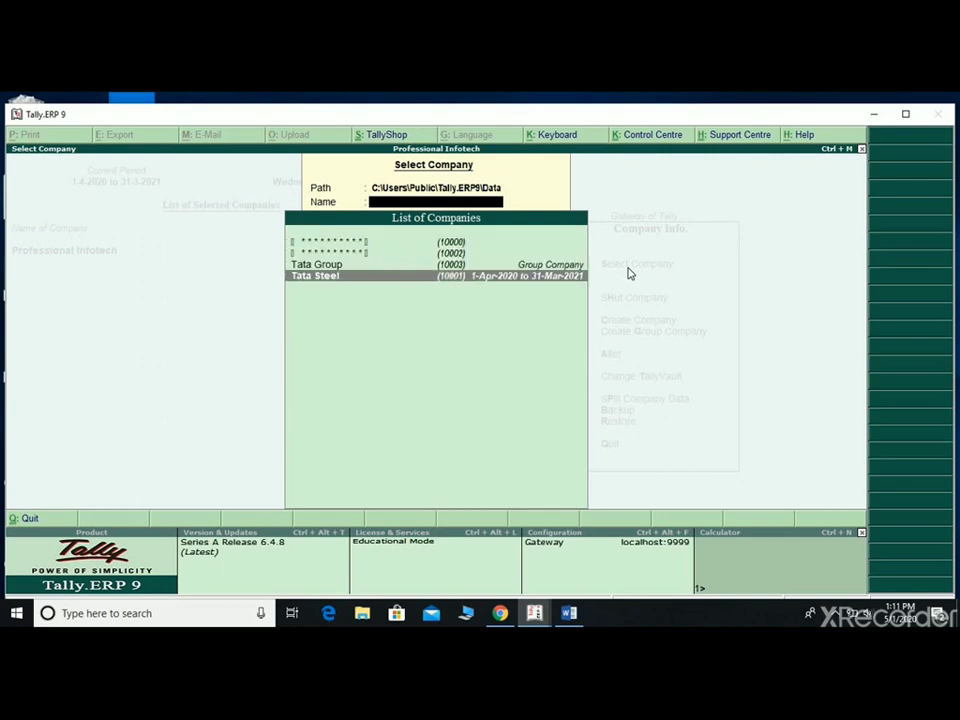
key(Return)
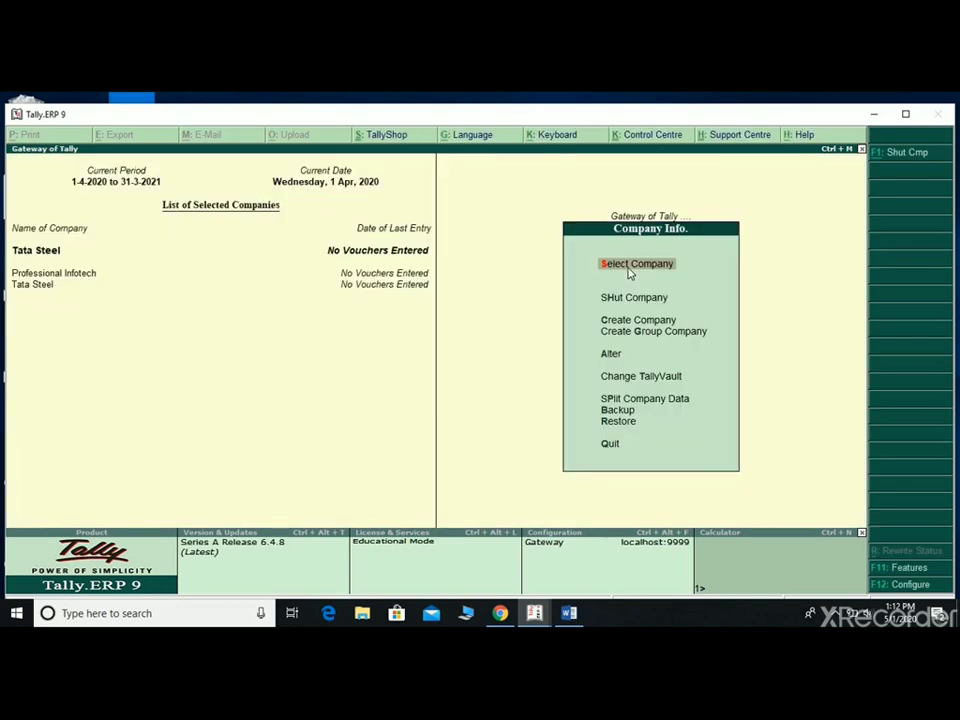
Step: Switch the active company between Professional Infotech and Tata Steel, ending on Professional Infotech
click(55, 273)
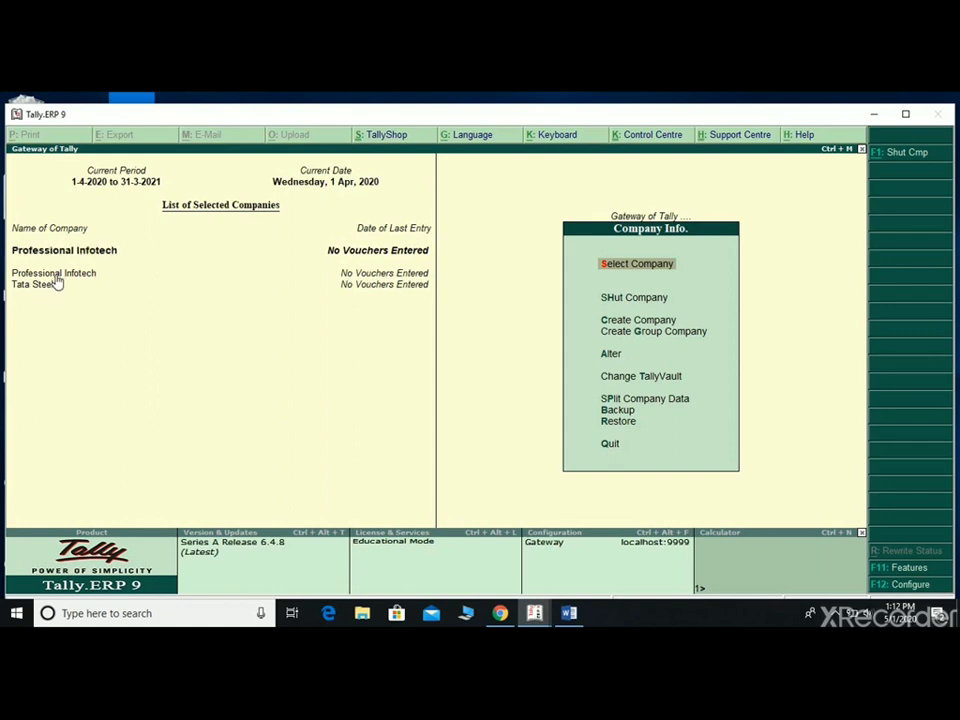
click(57, 284)
click(56, 276)
Step: Shut the Tata Steel company, keeping Professional Infotech open
key(Down)
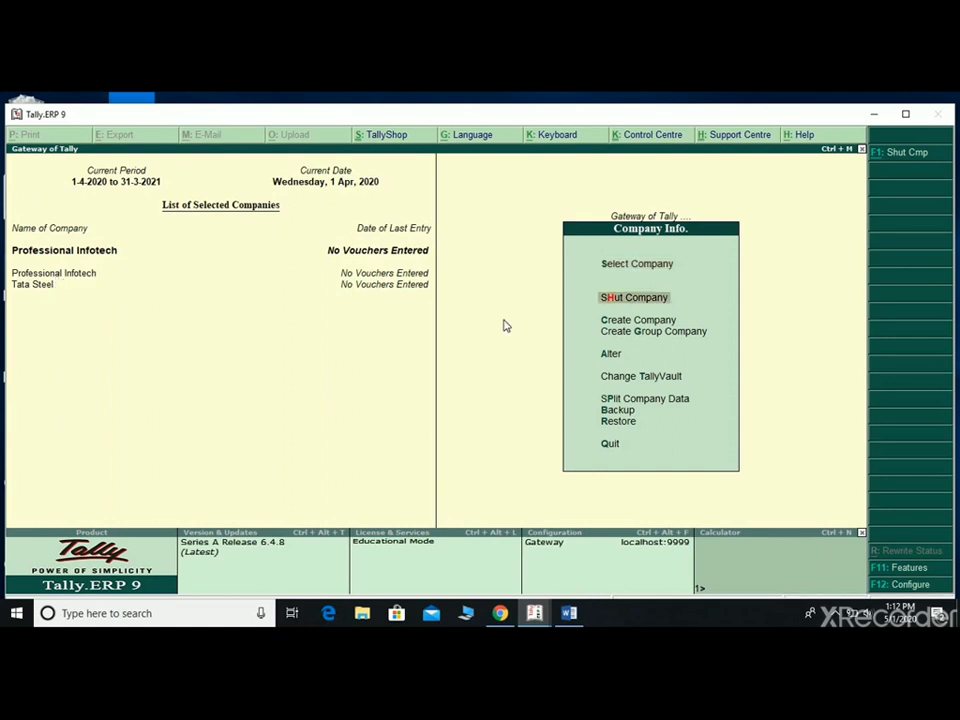
key(Return)
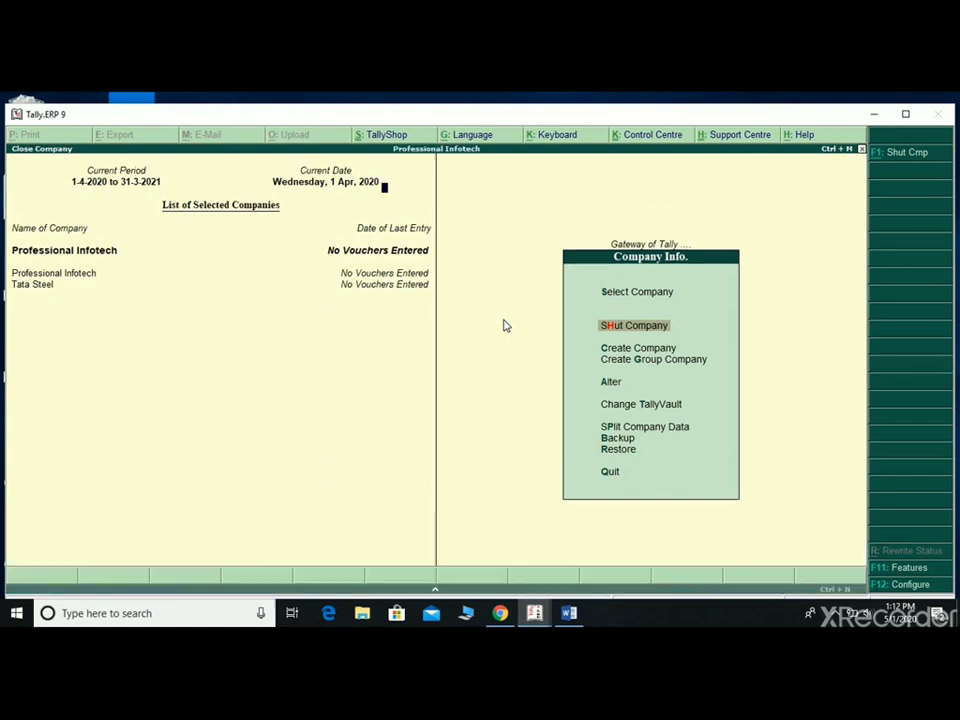
key(Down)
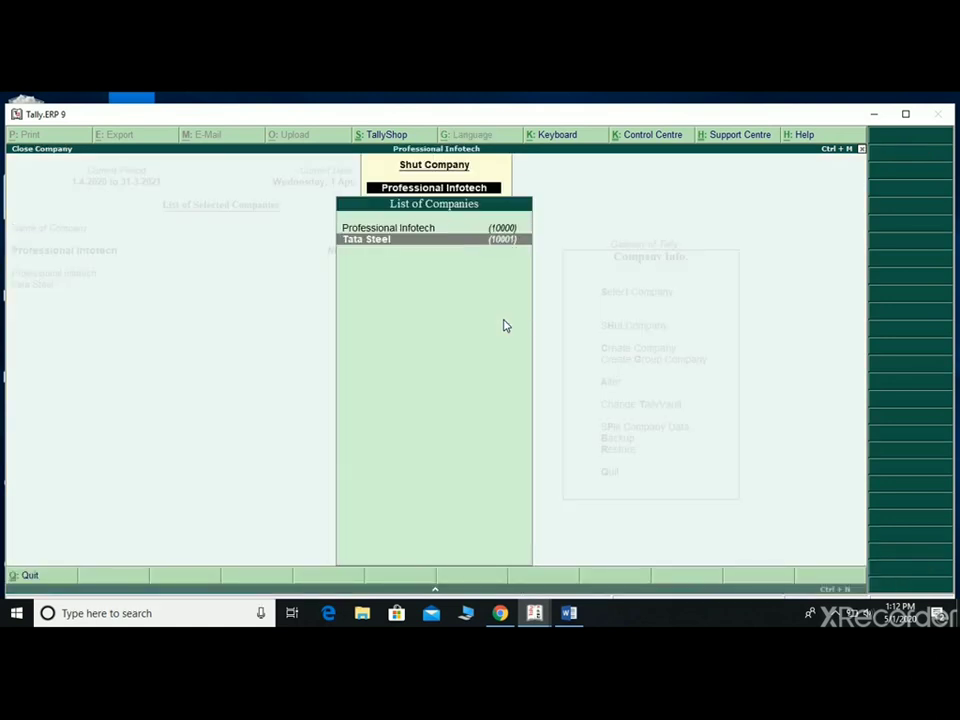
key(Return)
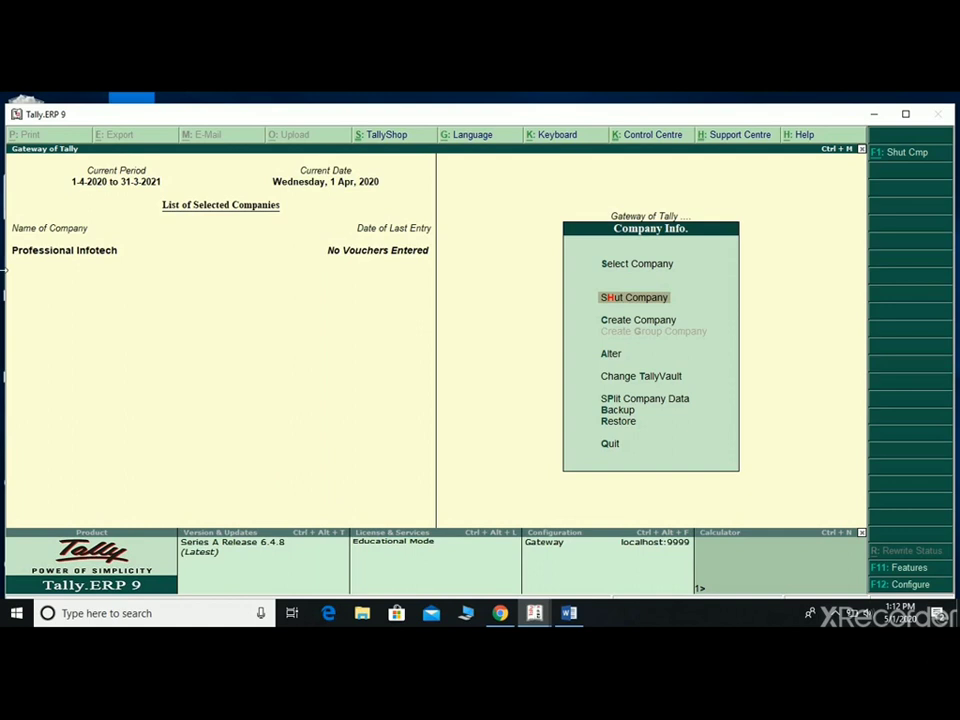
Step: Select Tata Steel from the list of companies again so it is loaded together with Professional Infotech
key(Down)
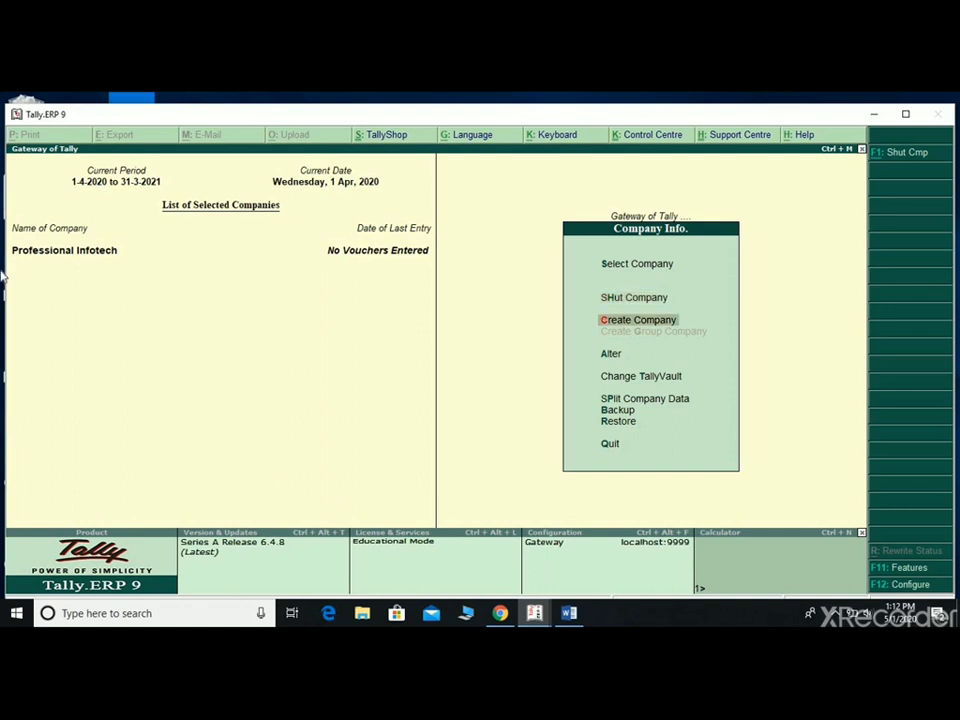
key(Down)
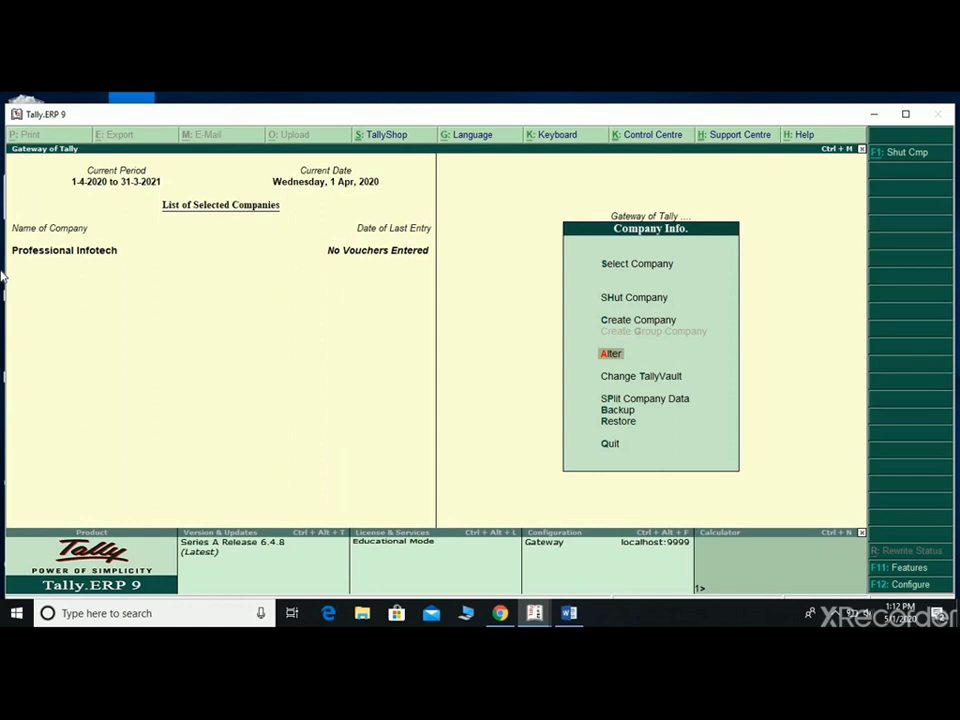
key(Up)
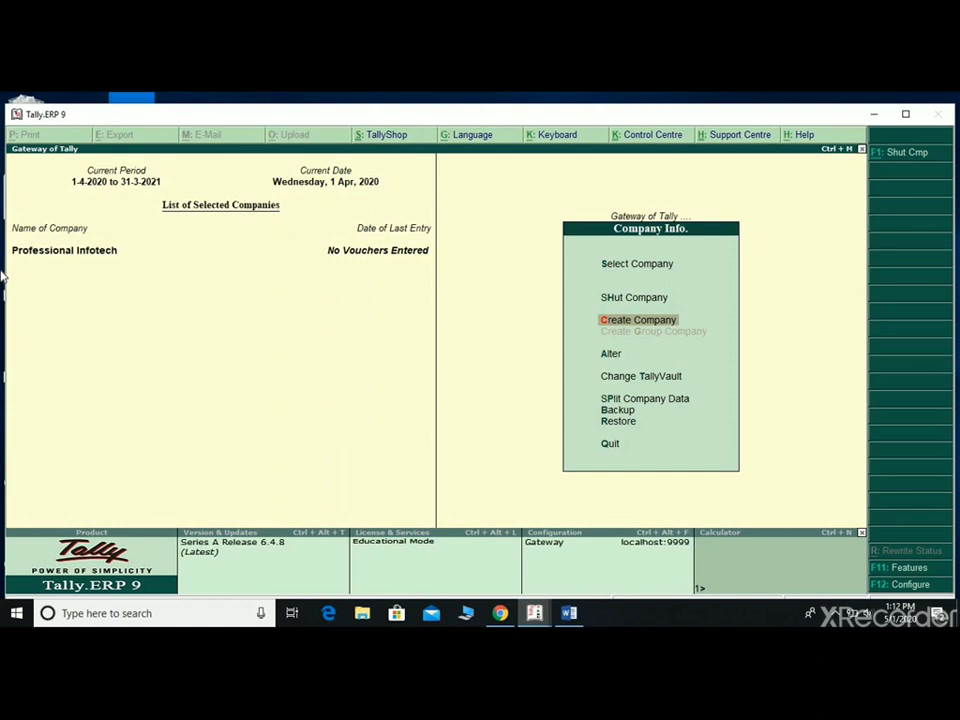
key(Up)
key(Up)
key(Return)
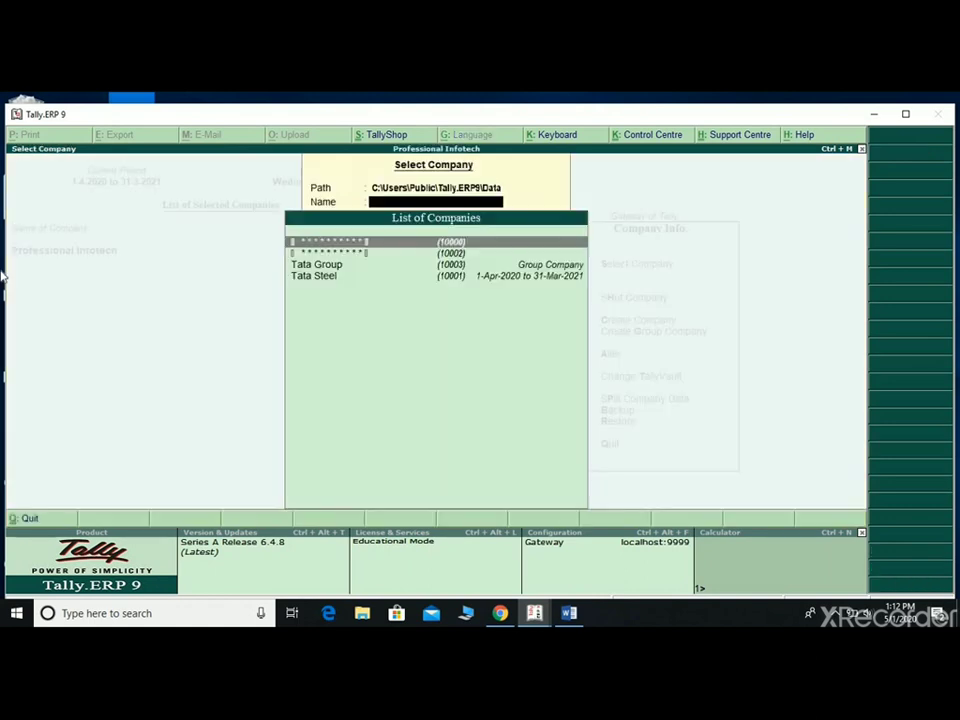
key(Down)
key(Down)
key(Down)
key(Return)
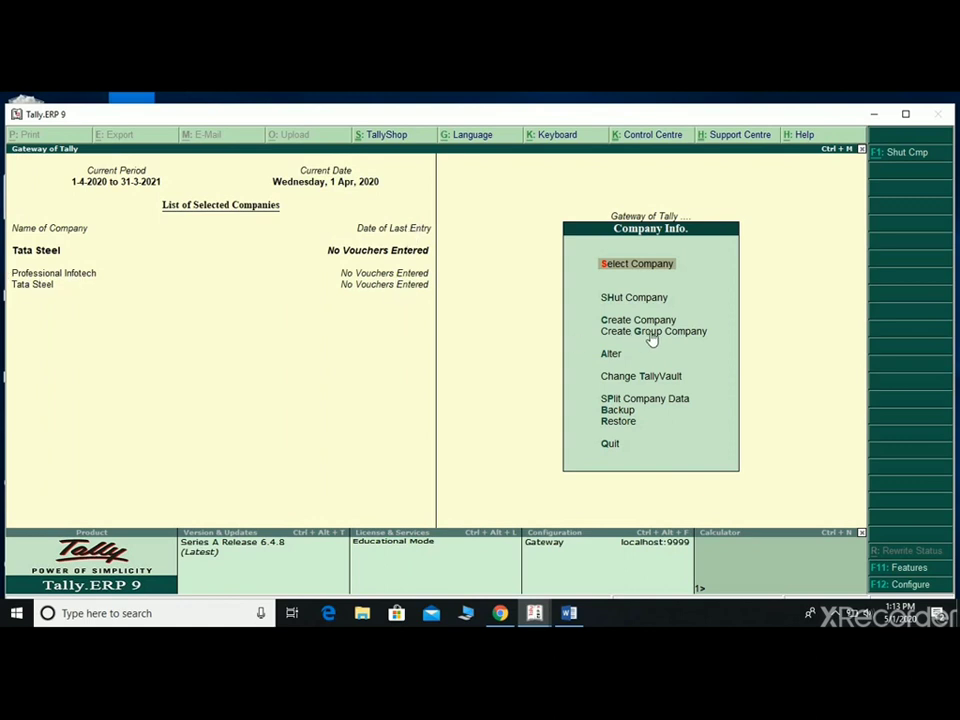
Step: Start a new group company named "Tata Group of Compnies" and accept the same text as its mailing name
key(Down)
key(Down)
key(Down)
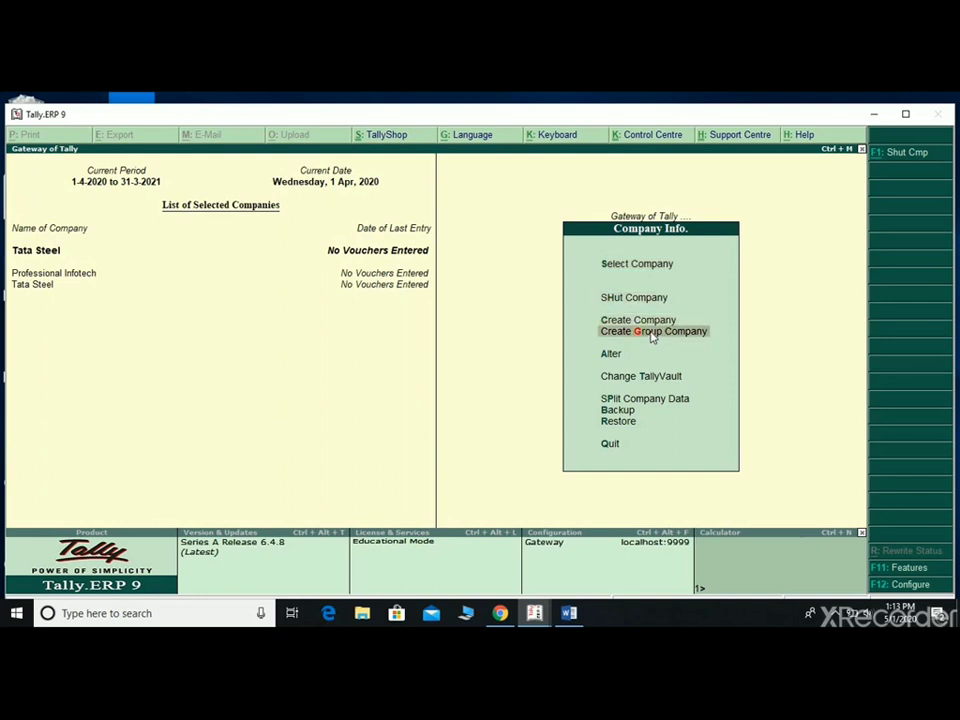
click(650, 332)
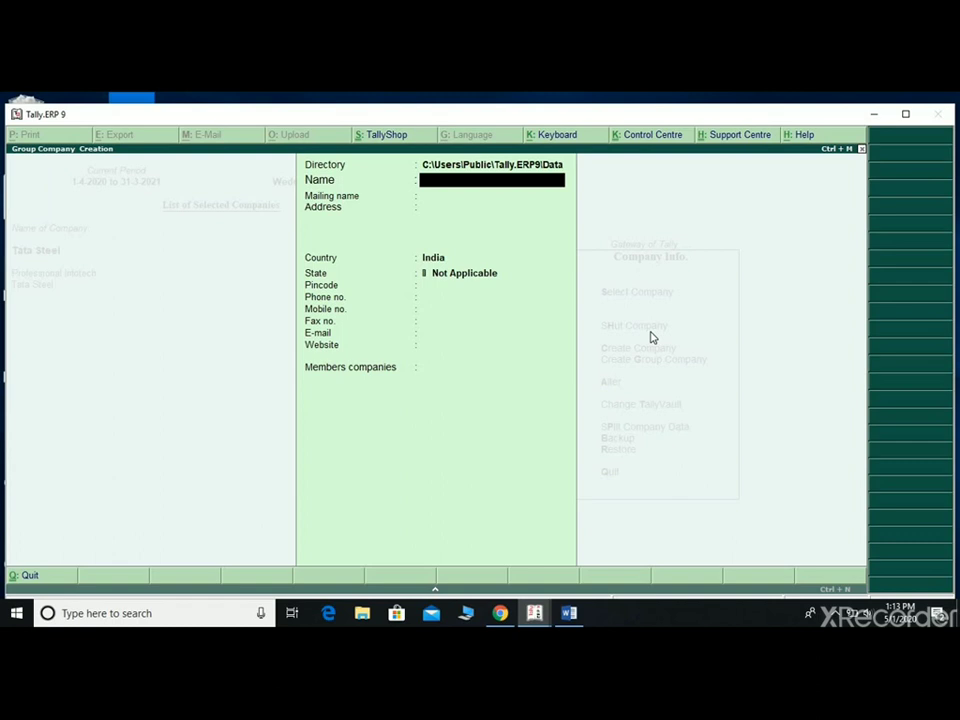
text(Tata Group of Compnies)
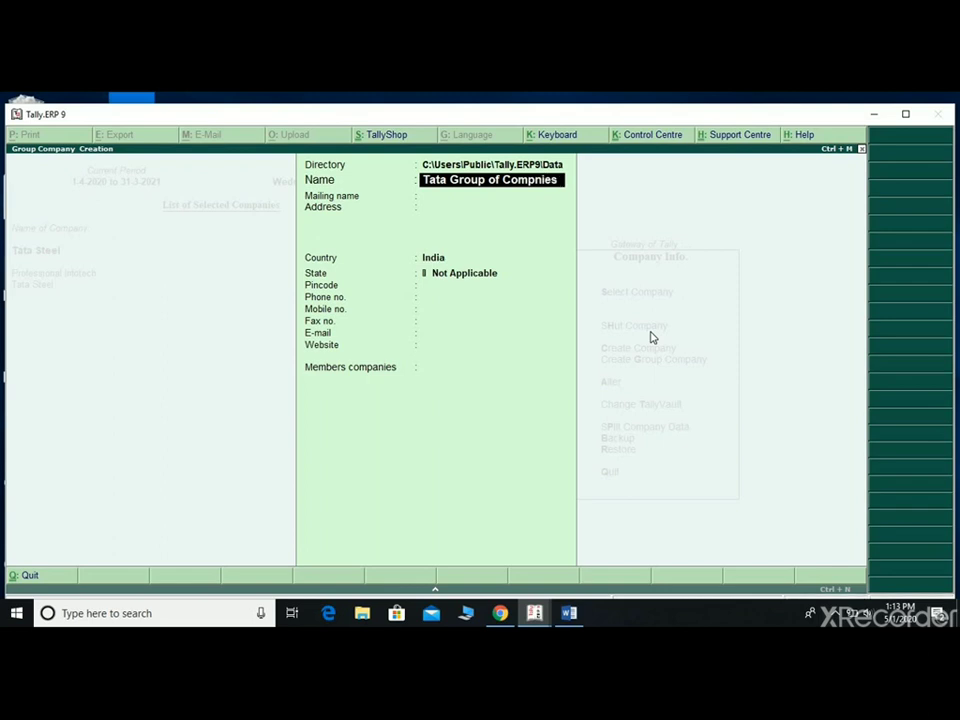
key(Return)
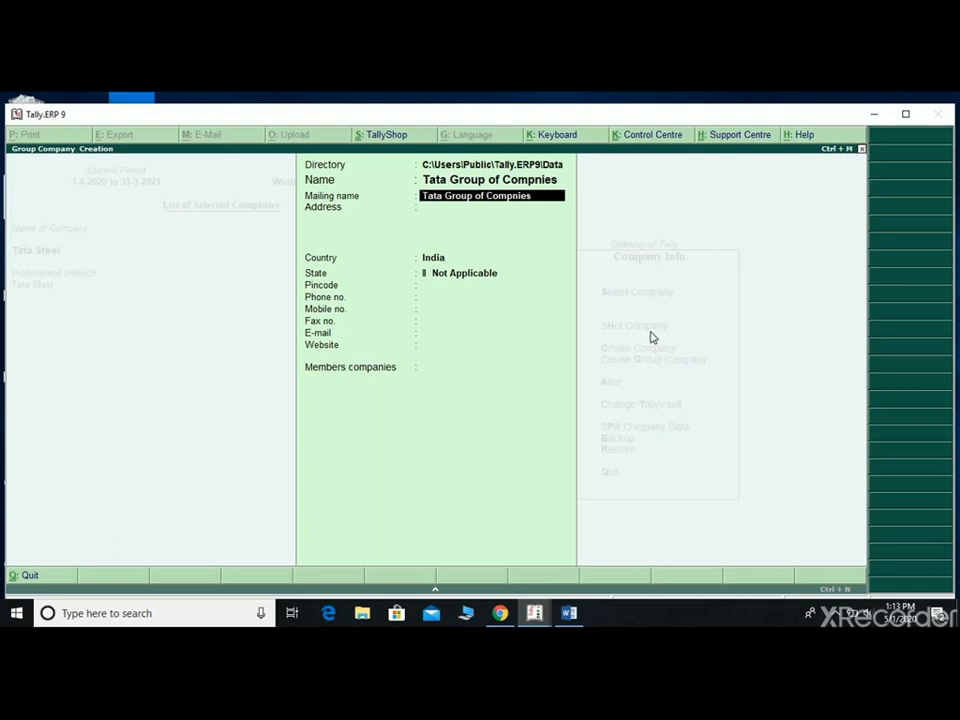
key(Return)
Step: Fill in the group company's address, keep India as the country and choose Maharashtra as the state
text(M)
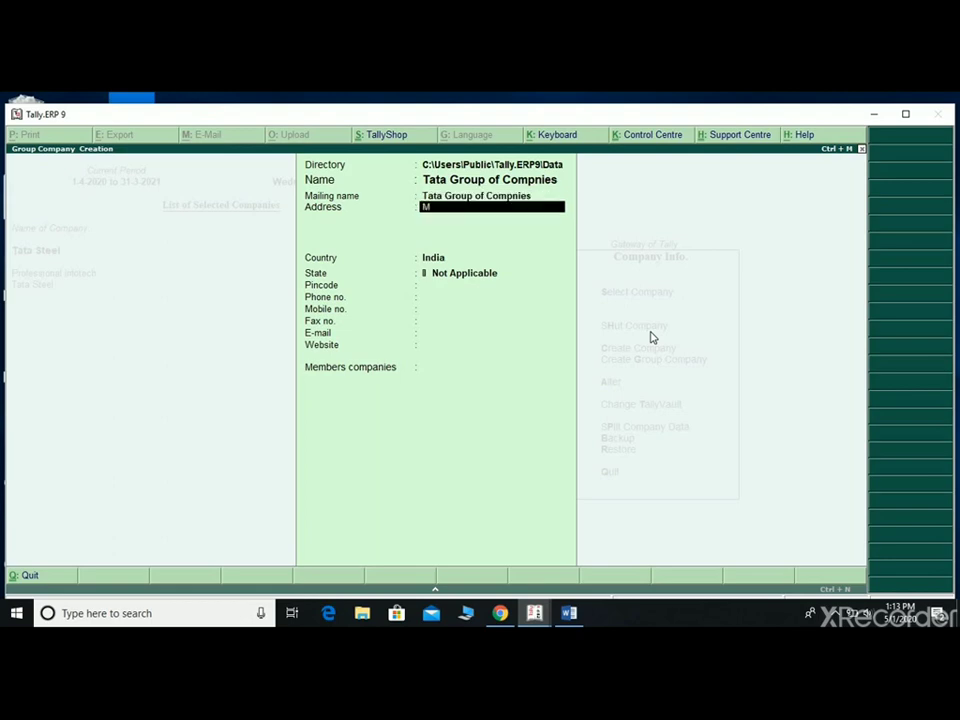
text(umbai)
key(Return)
key(Return)
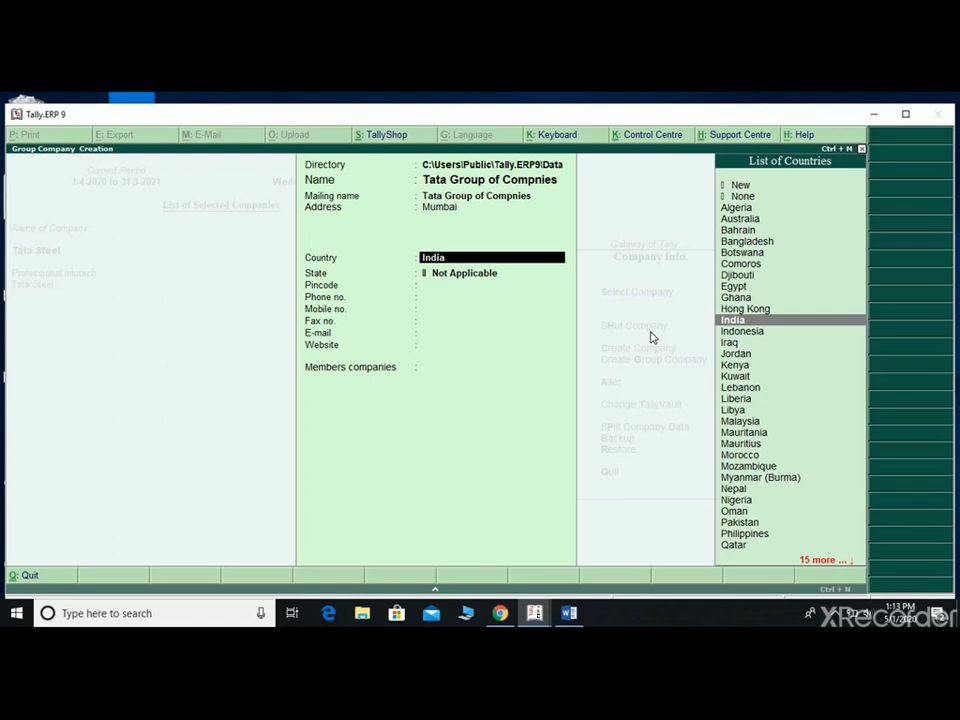
key(Return)
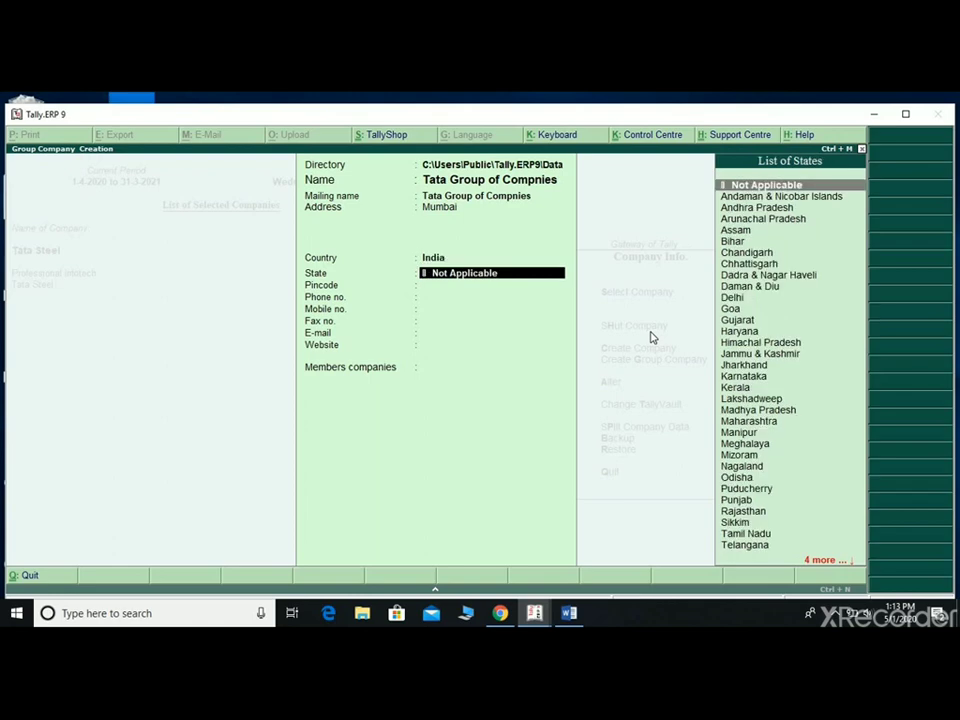
text(M)
key(Down)
key(Return)
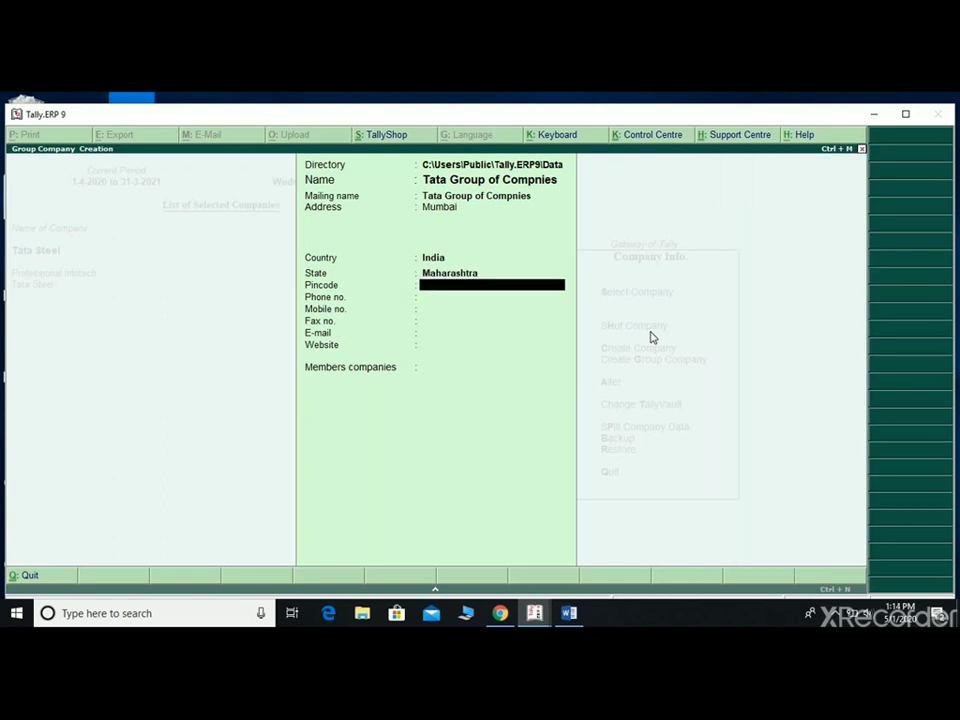
Step: Leave the group company's pincode, phone, mobile, fax, e-mail and website details blank
key(Return)
key(Return)
key(Return)
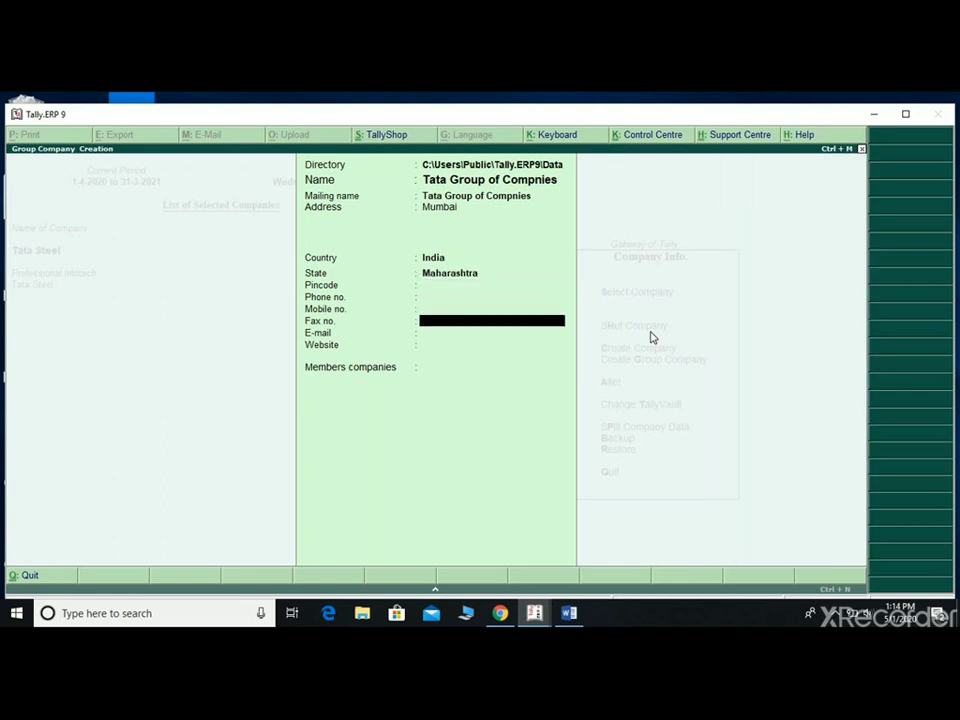
key(Return)
key(Return)
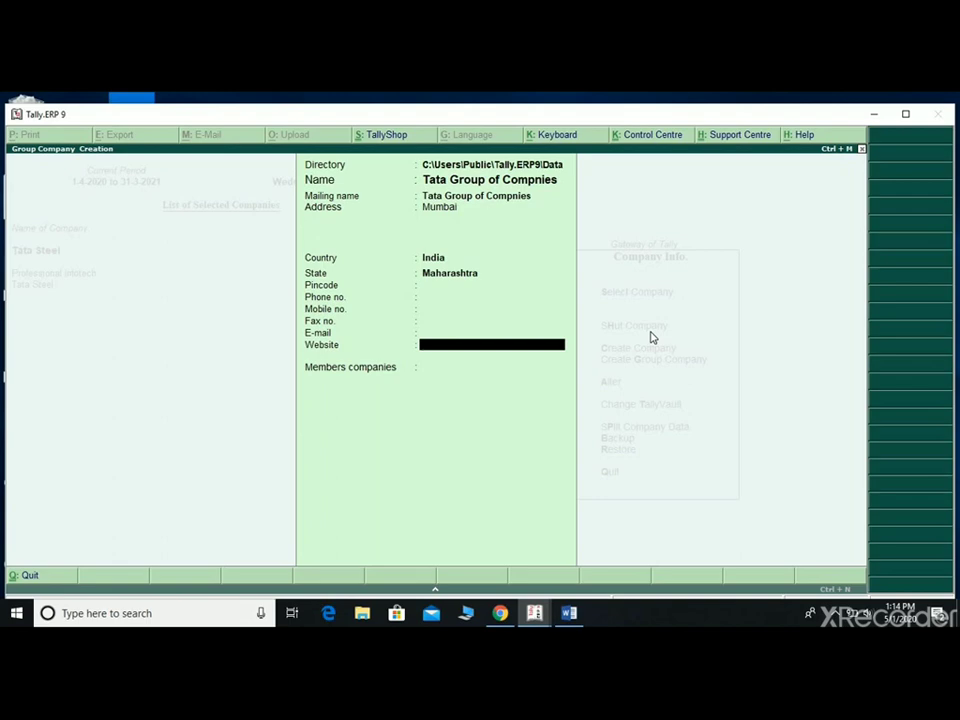
key(Return)
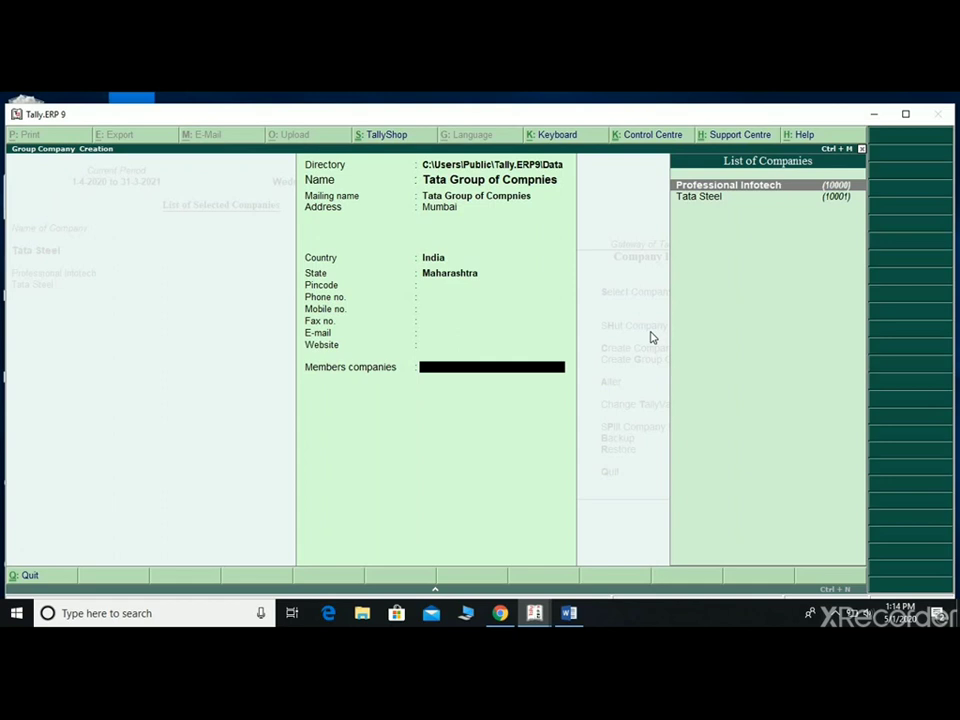
Step: Add Tata Steel and Professional Infotech as the group's member companies and end the member list
key(Down)
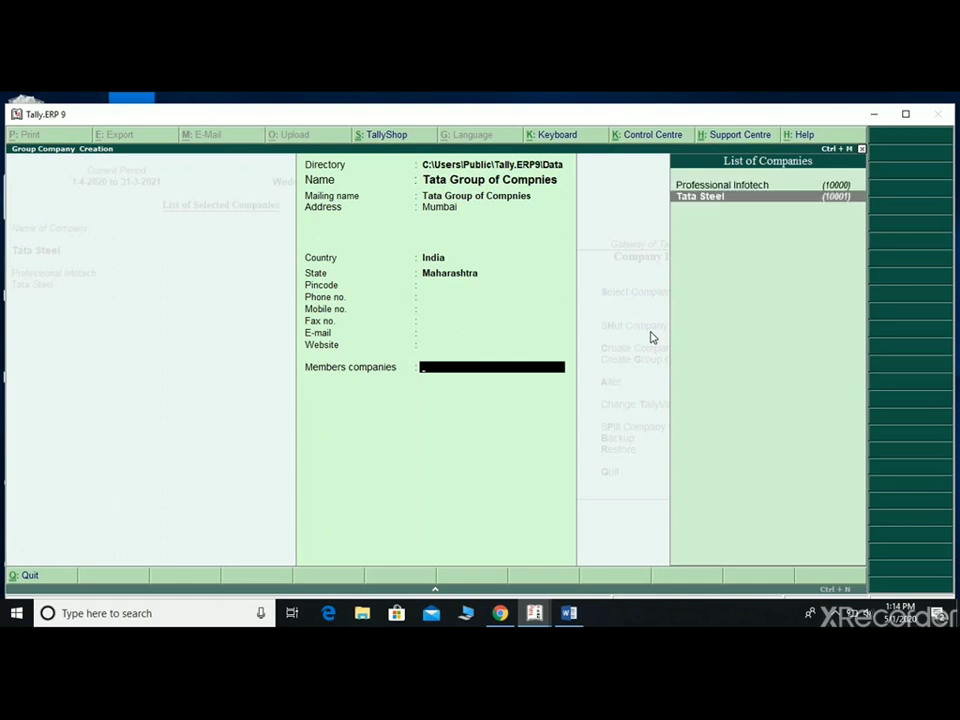
key(Return)
key(Return)
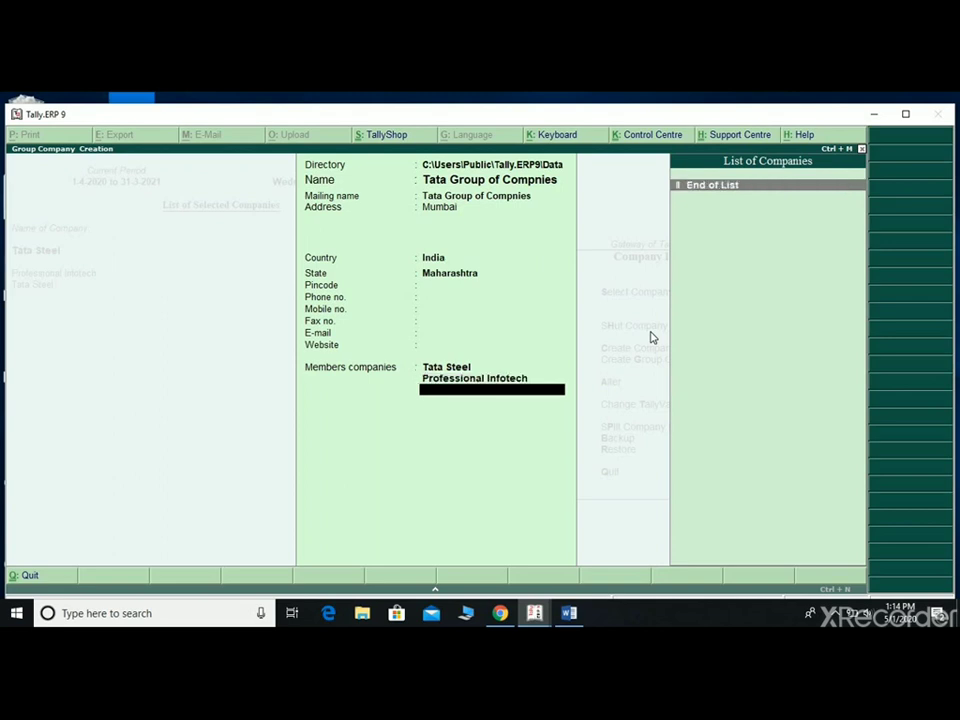
key(Return)
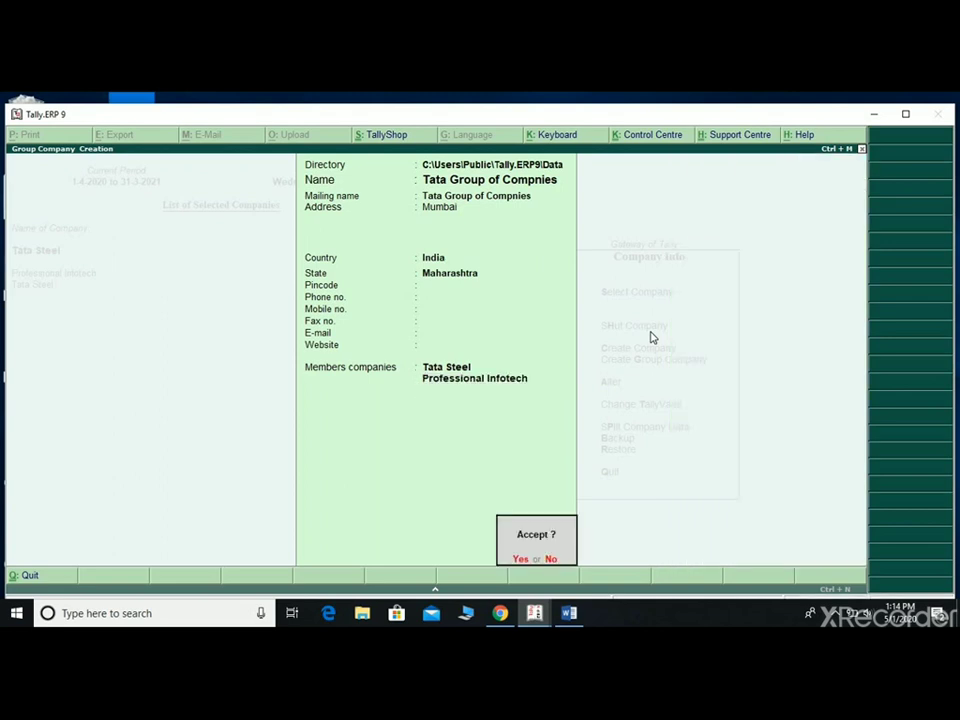
Step: Accept and save the new group company
key(Return)
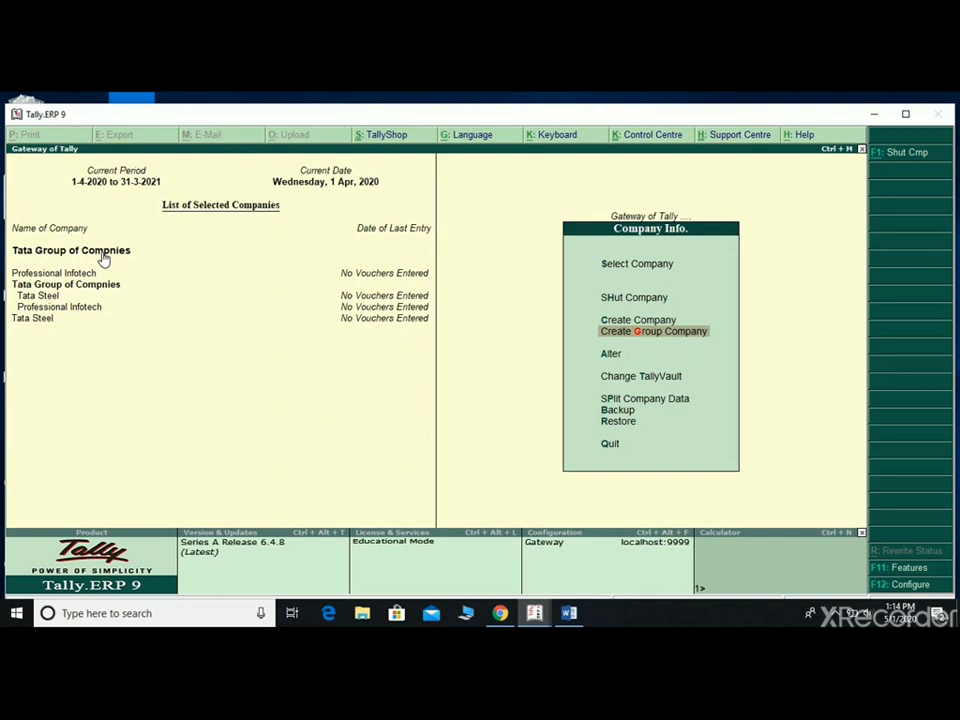
Step: Open the company Professional Infotech for alteration
key(Down)
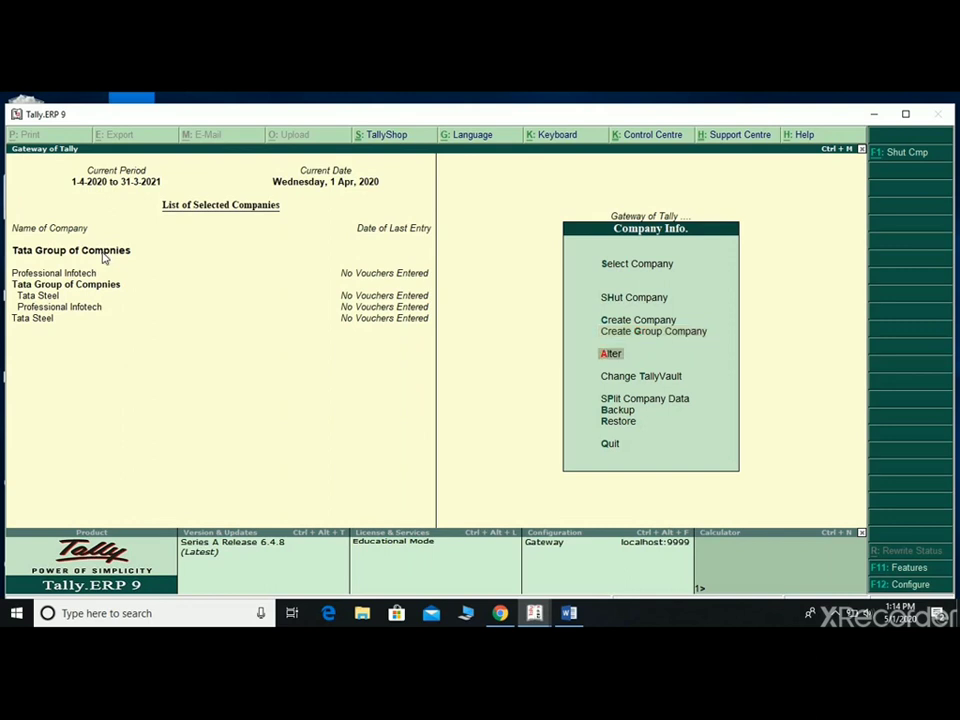
click(609, 356)
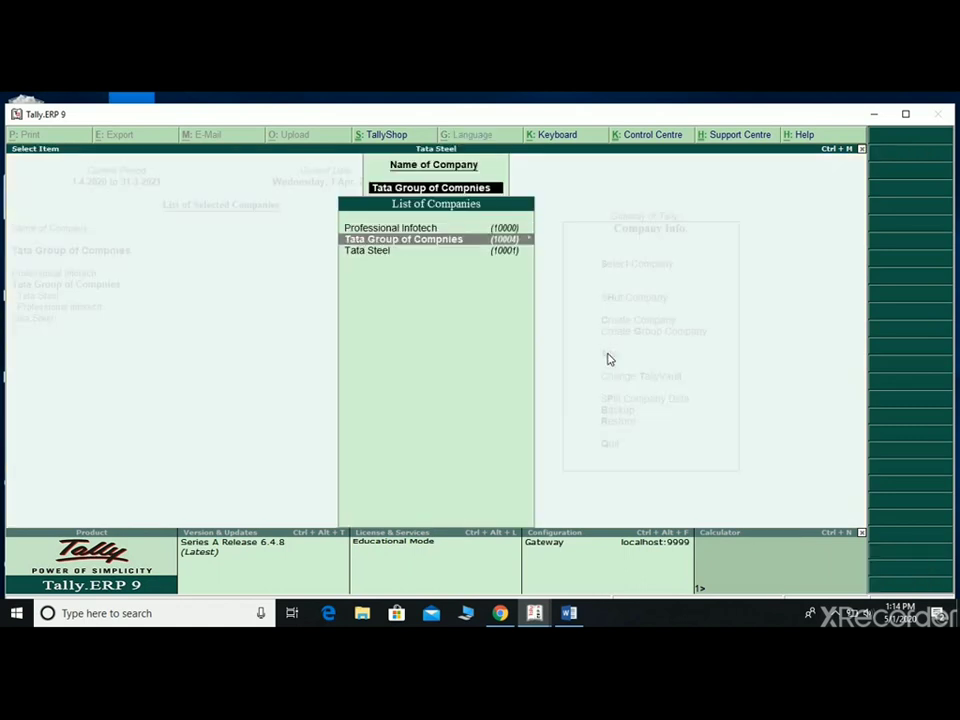
key(Down)
key(Up)
key(Up)
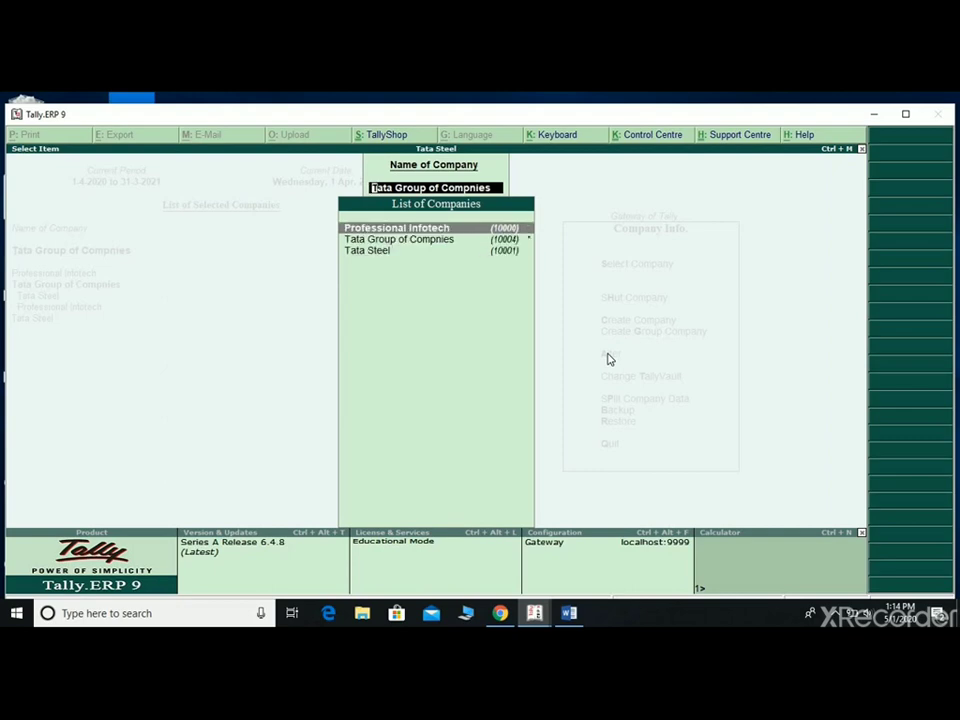
key(Return)
Step: Change the state in Professional Infotech's mailing details to Bihar
key(Return)
key(Return)
key(Return)
key(Return)
key(Return)
key(Return)
key(Return)
key(Return)
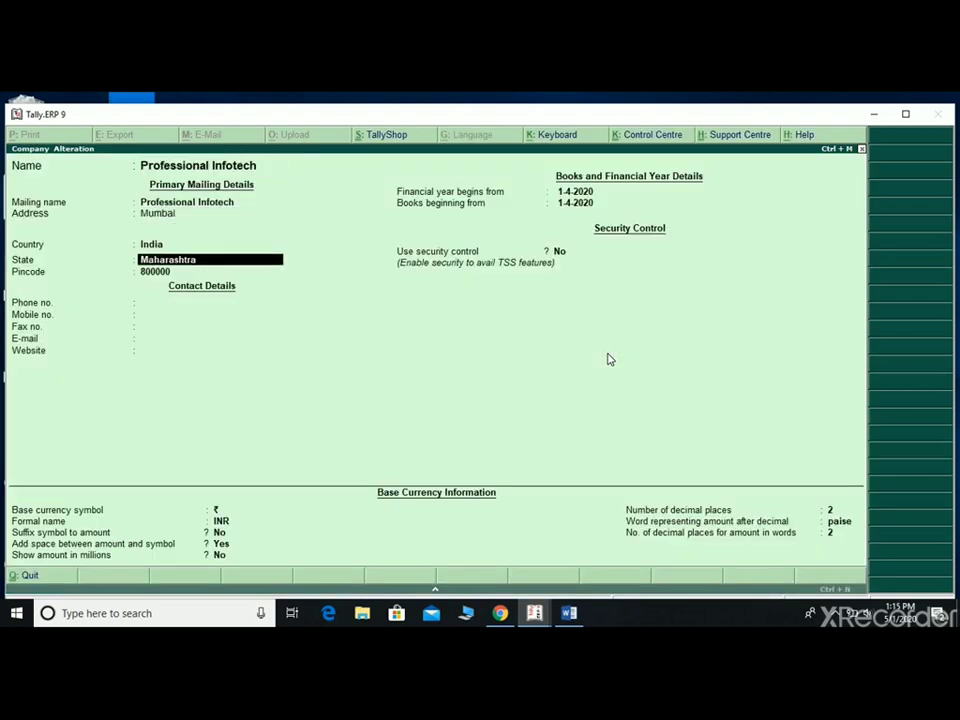
key(Return)
key(Return)
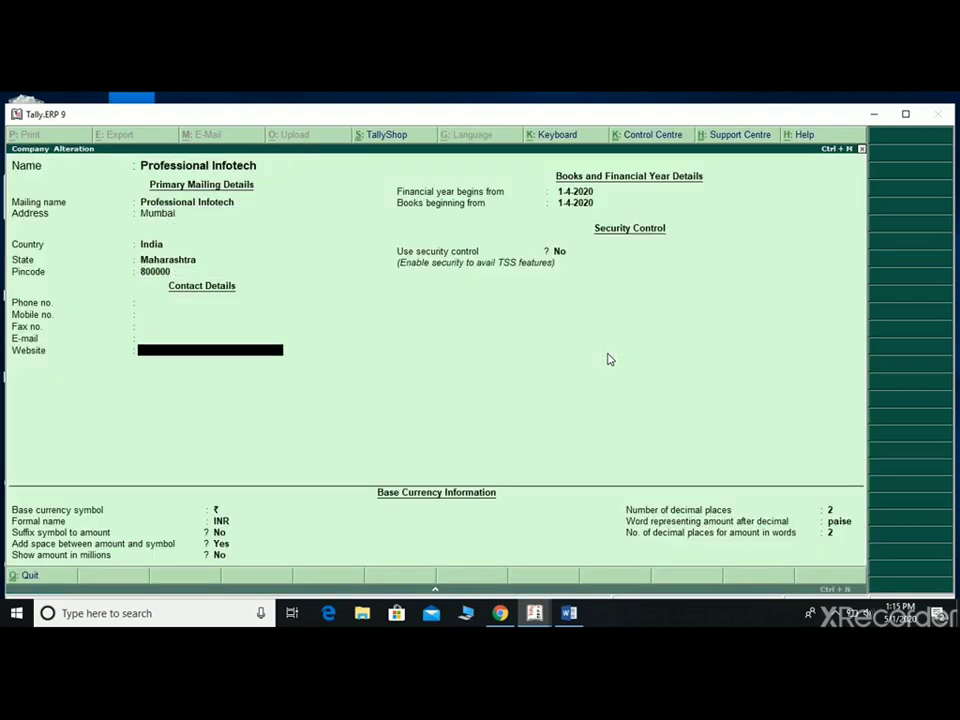
key(Up)
key(Up)
key(Up)
key(Up)
key(Up)
key(Up)
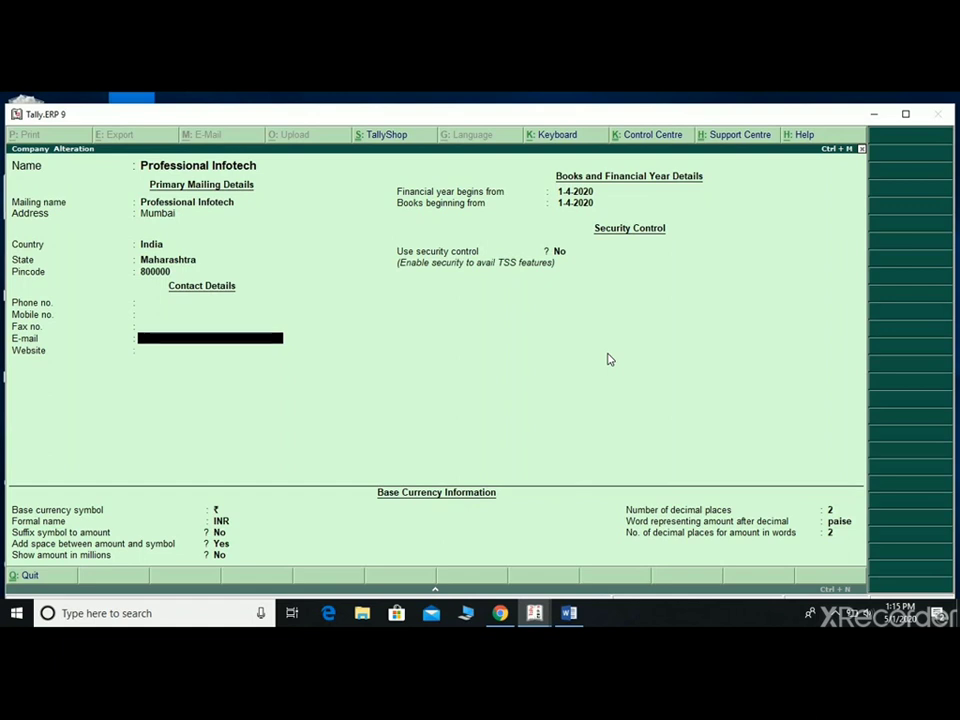
text(b)
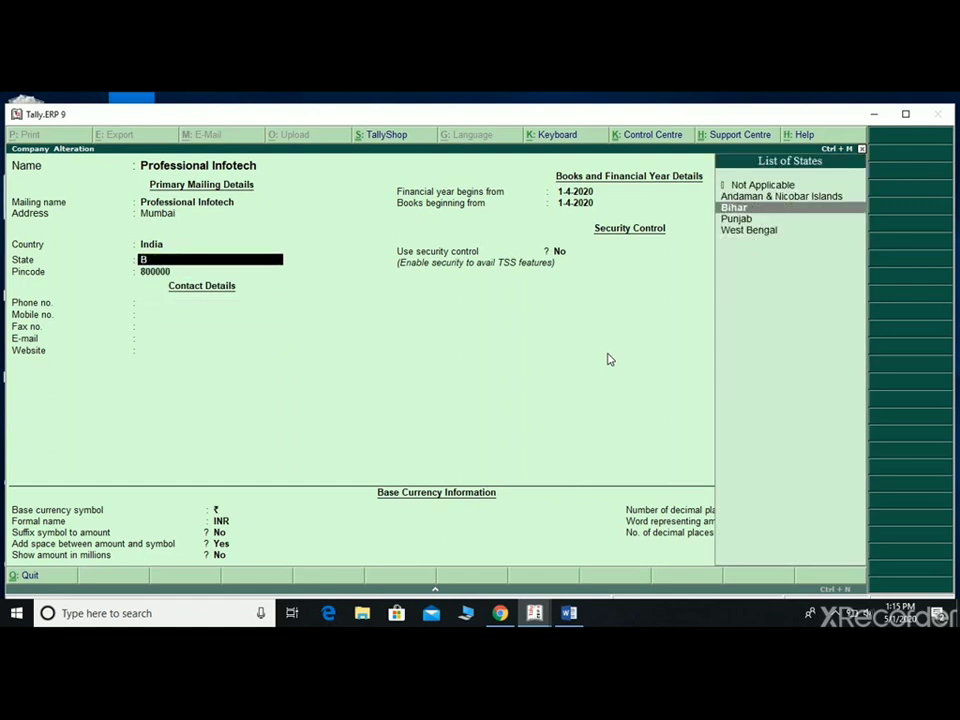
key(Return)
Step: Keep Professional Infotech's pincode, leave its contact details blank, and save the altered company
key(Return)
key(Return)
key(Return)
key(Return)
key(Return)
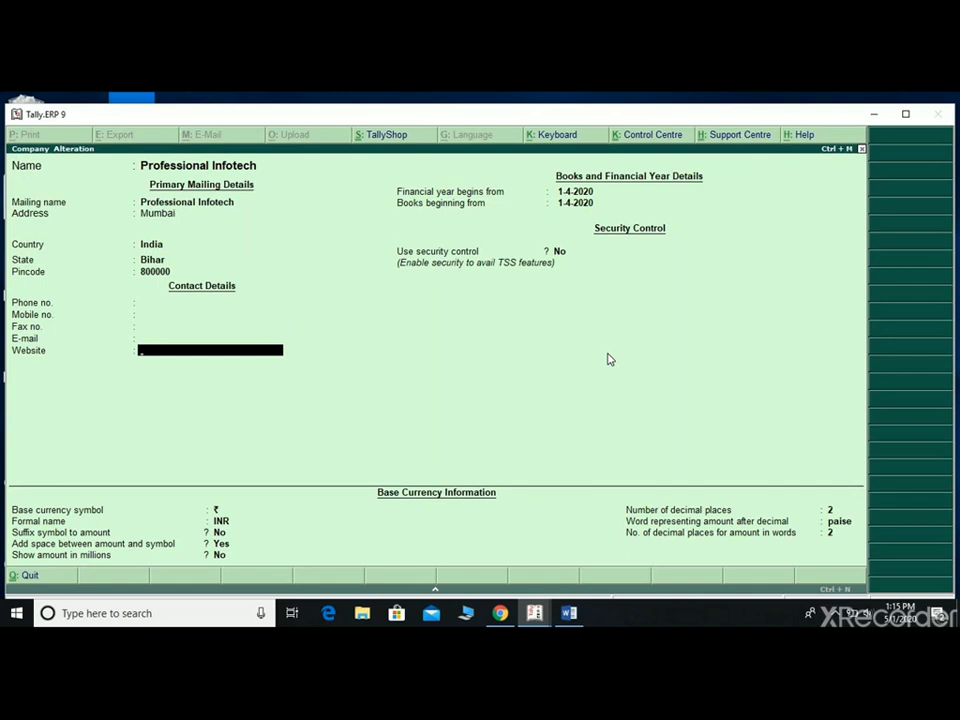
key(ctrl+a)
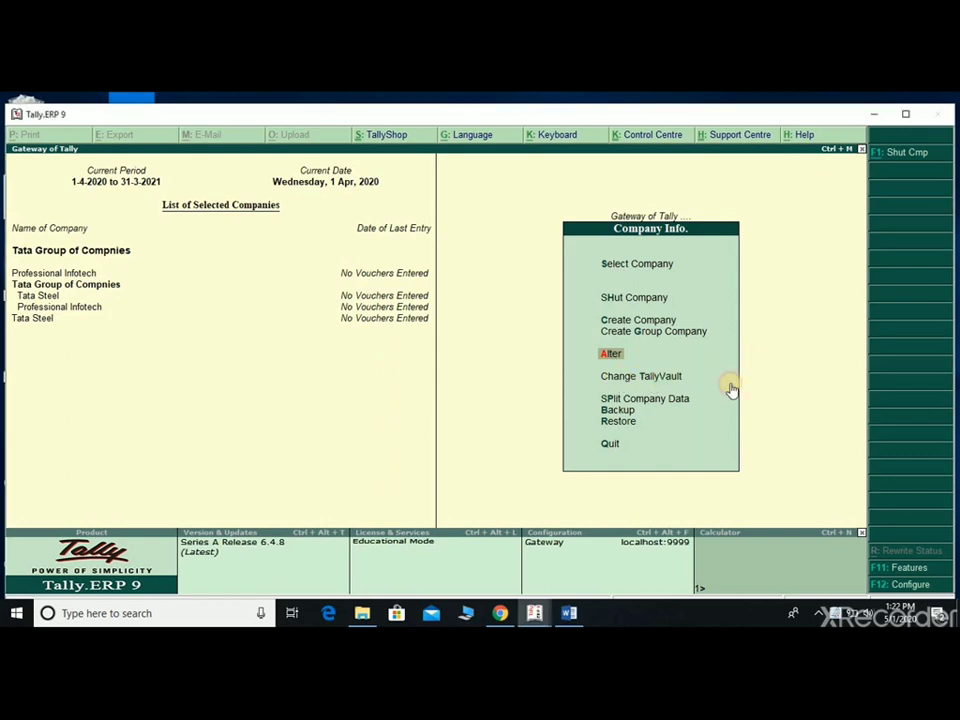
Step: Change the TallyVault password of Professional Infotech, entering the current password, the new password and its repetition, and accept the change
click(628, 378)
click(628, 378)
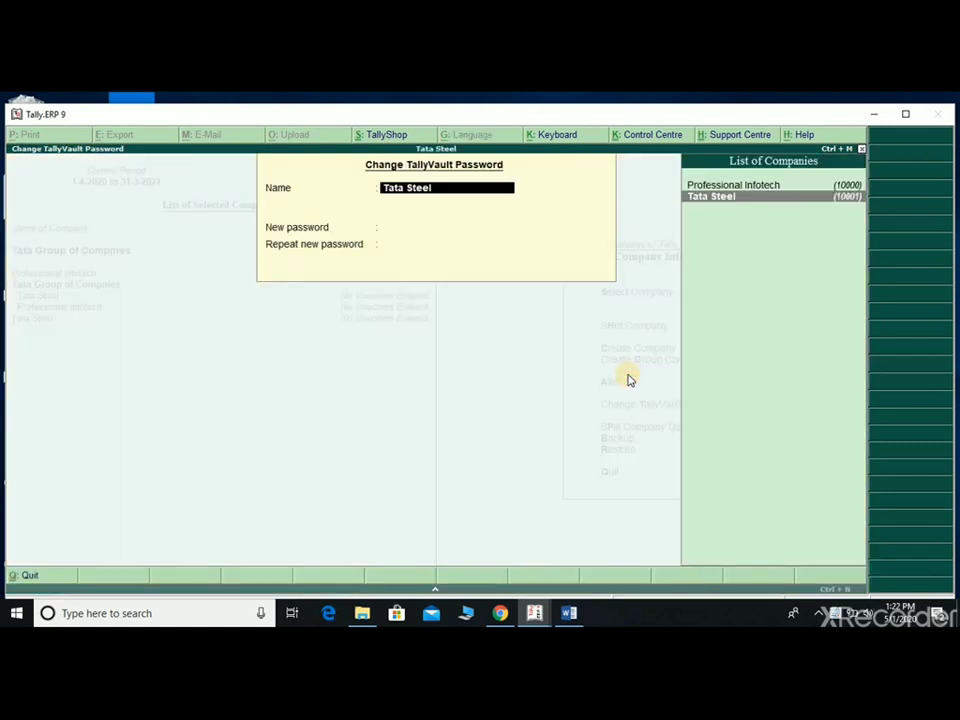
key(Up)
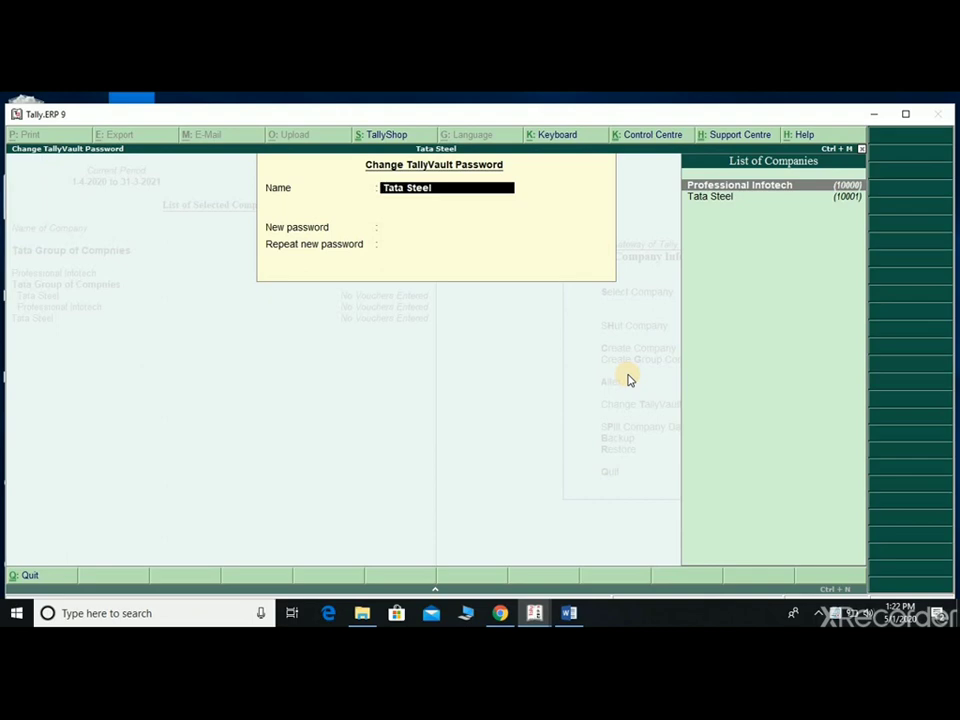
key(Return)
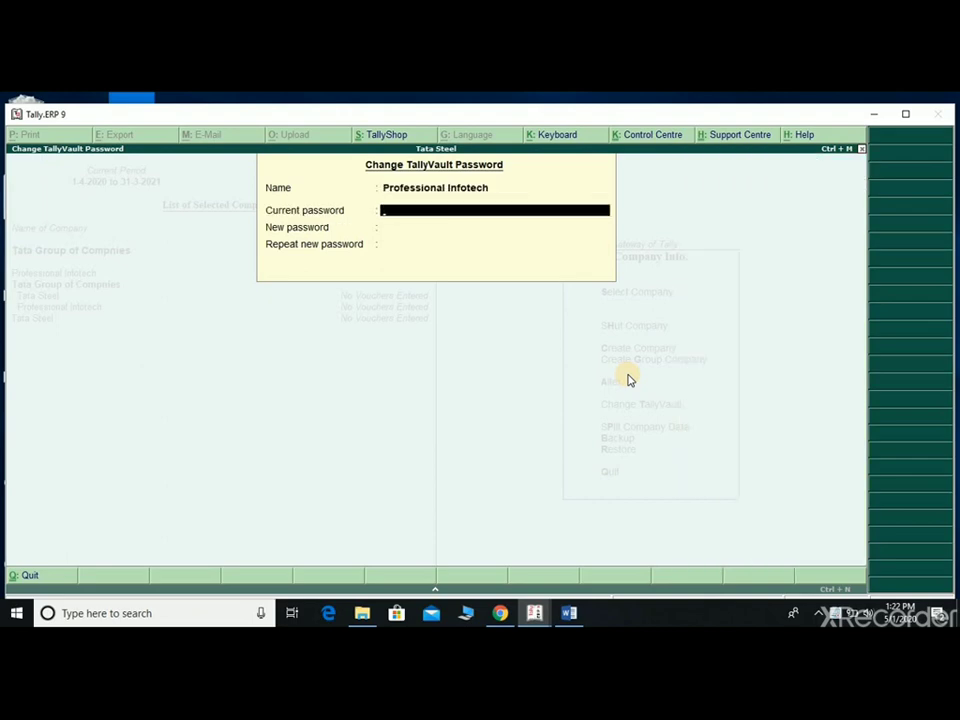
text(********)
key(Return)
text(****)
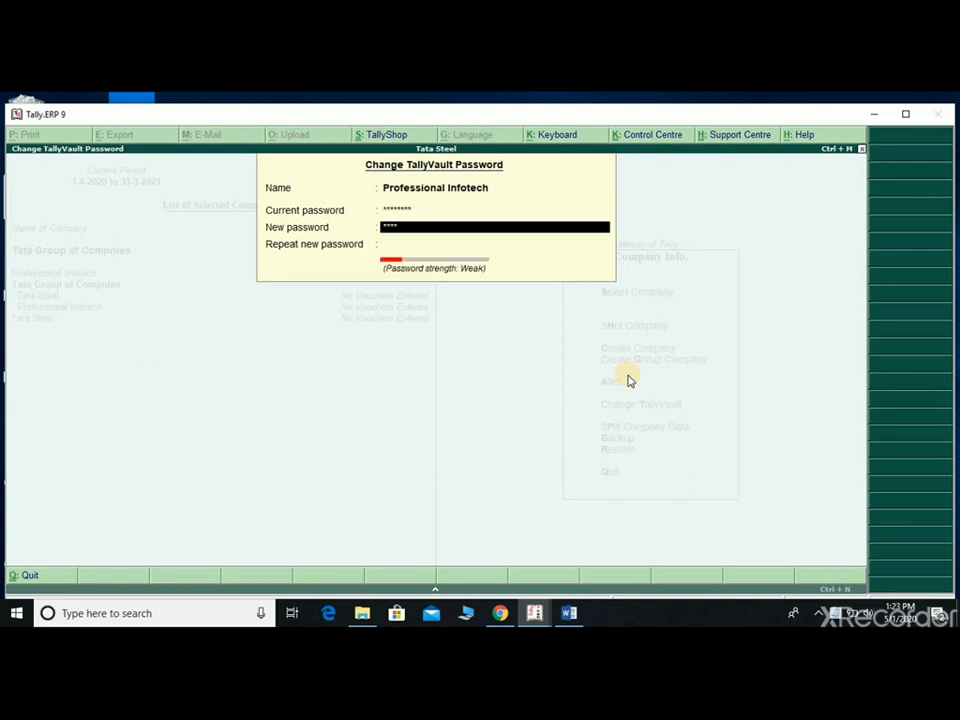
key(Return)
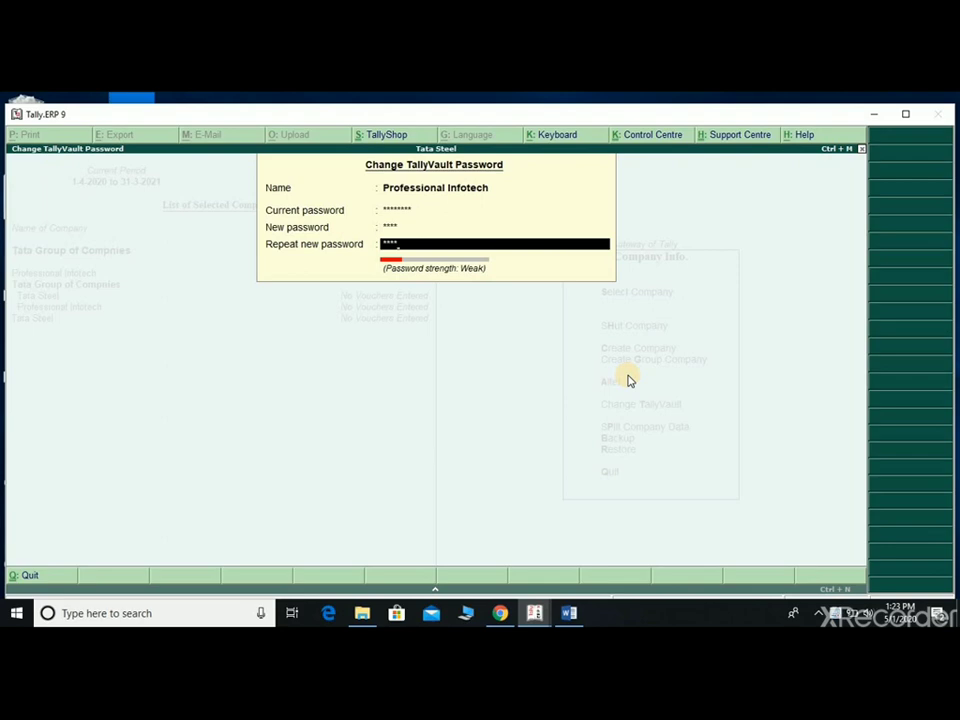
text(****)
key(Return)
key(Return)
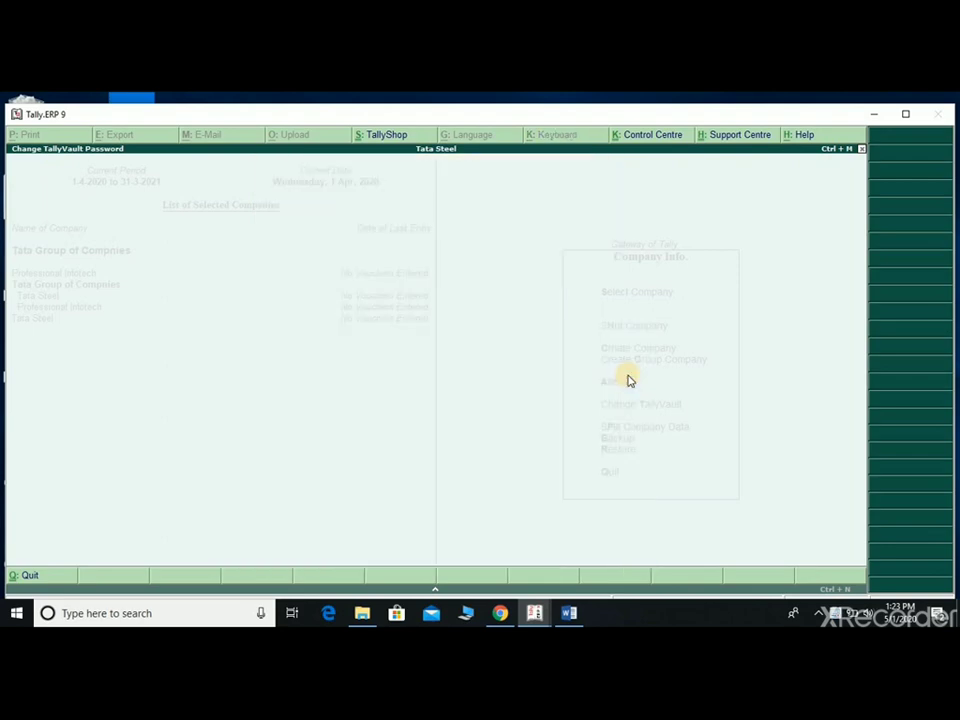
key(Return)
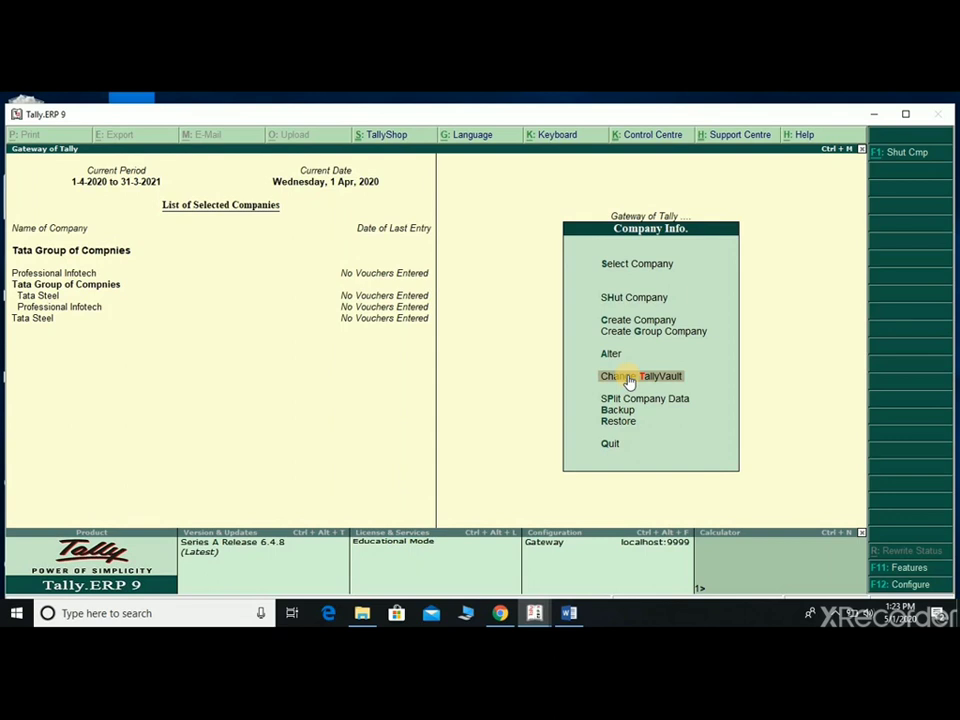
Step: Leave Company Info and return to the Gateway of Tally
key(Down)
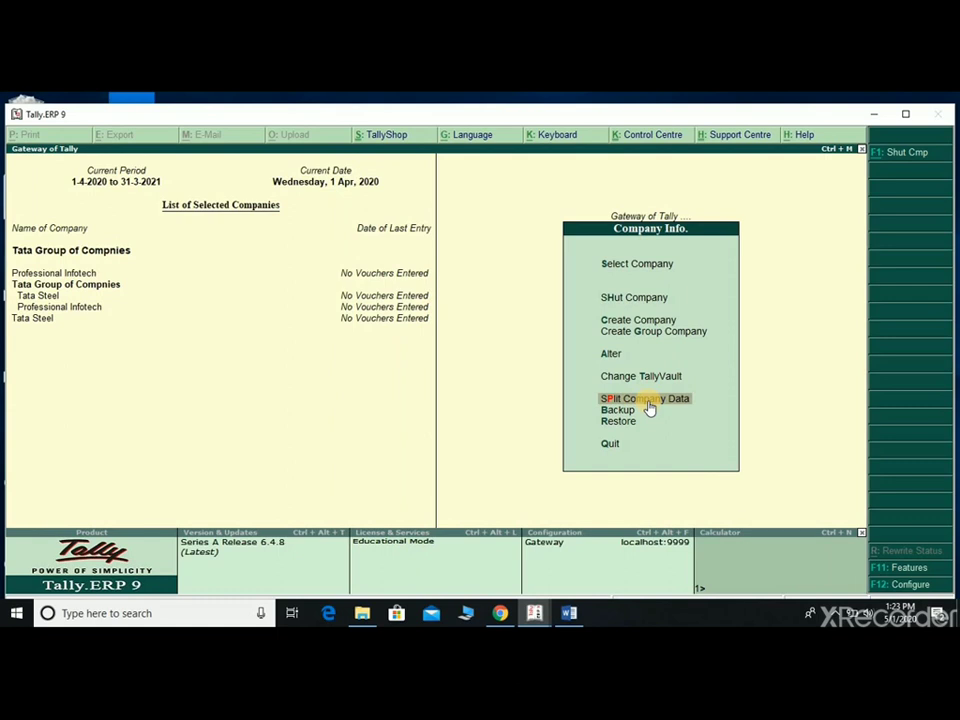
key(Down)
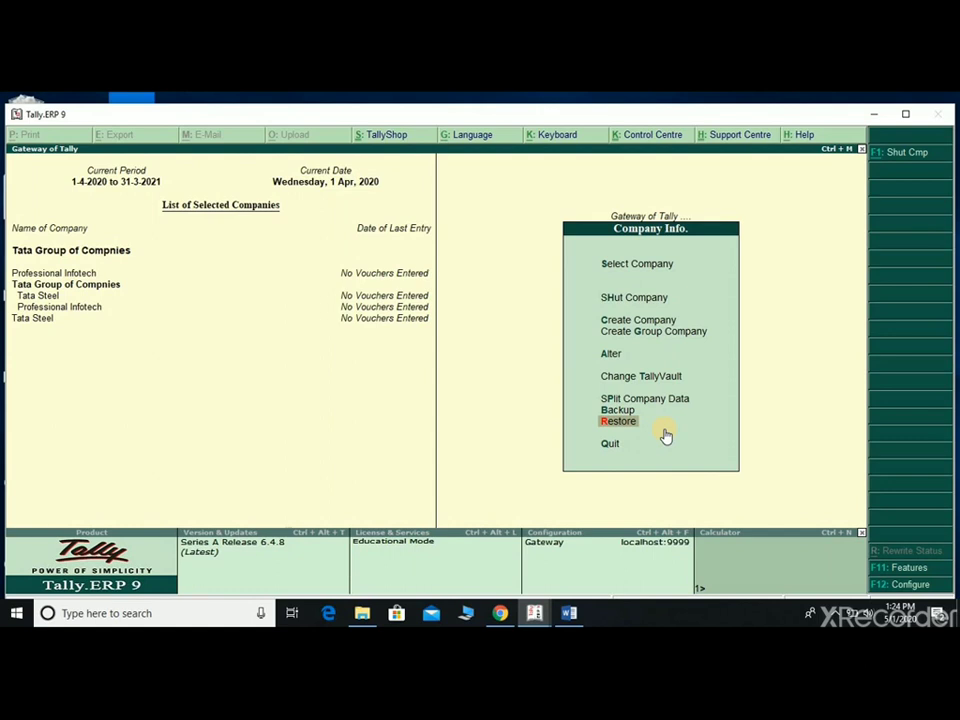
key(Down)
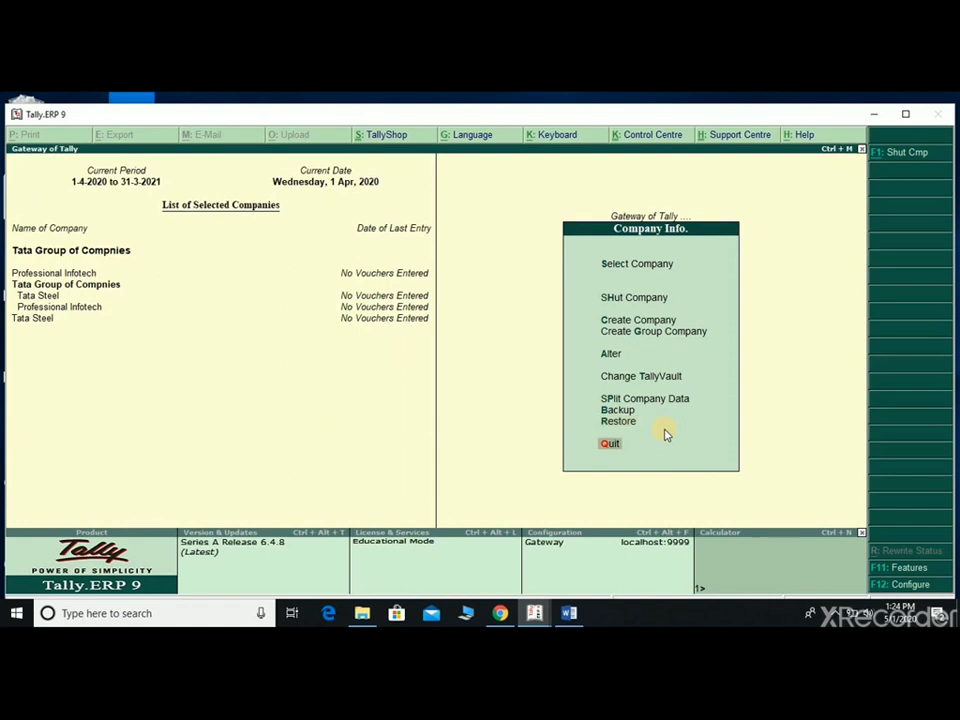
key(Escape)
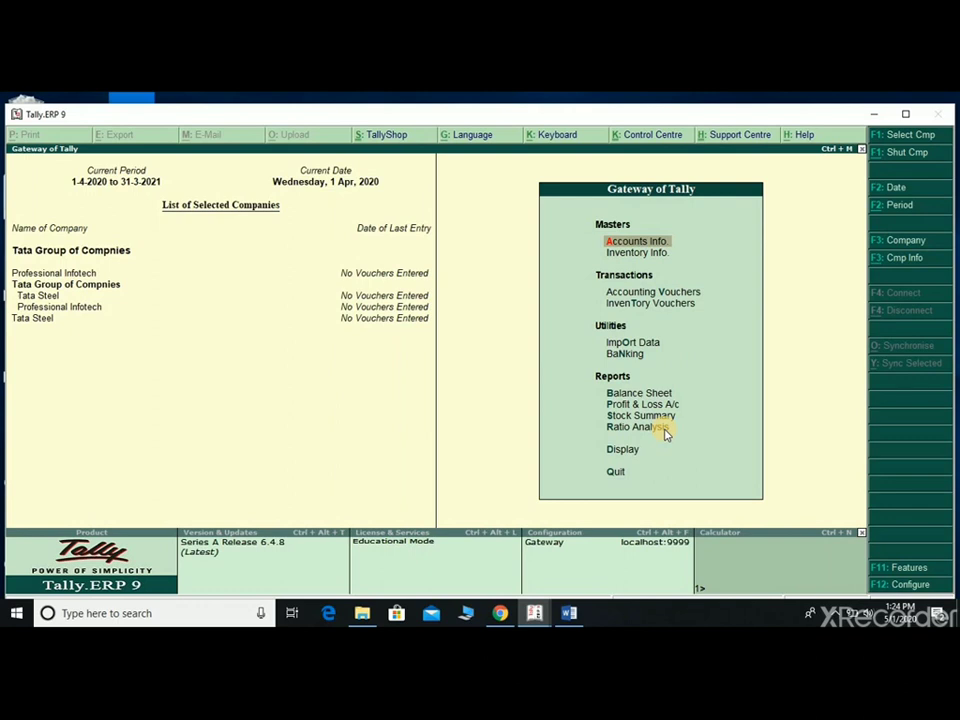